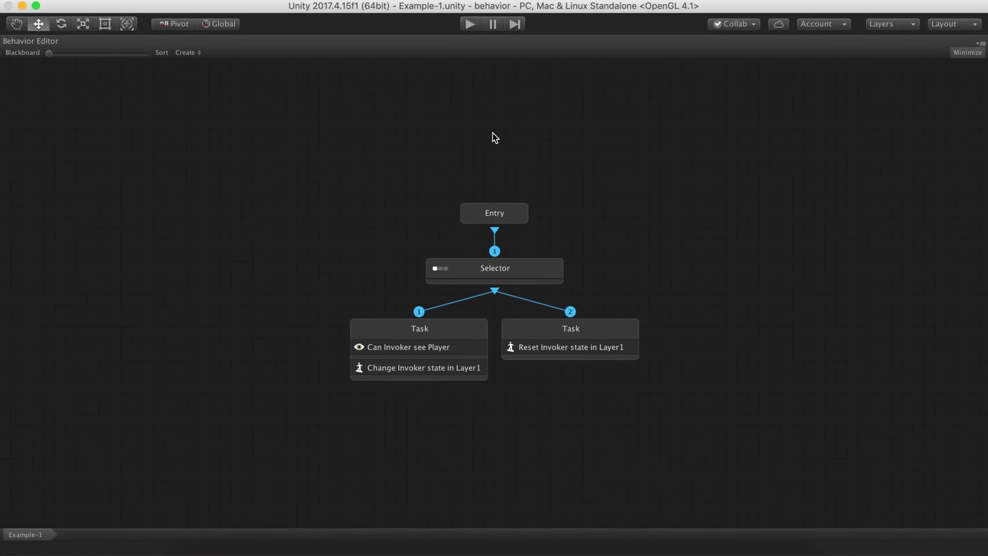
Inspect the Example-1 graph's Entry, Selector, 'Invoker sees Player' Task and 'reset Invoker state' Task nodes
left_click(498, 210)
left_click(516, 273)
left_click(442, 327)
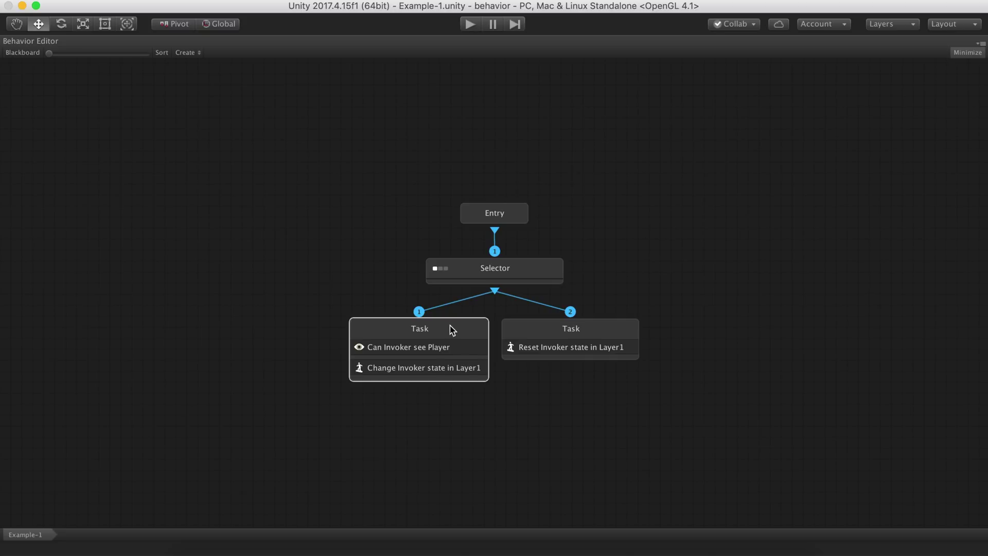
left_click(523, 333)
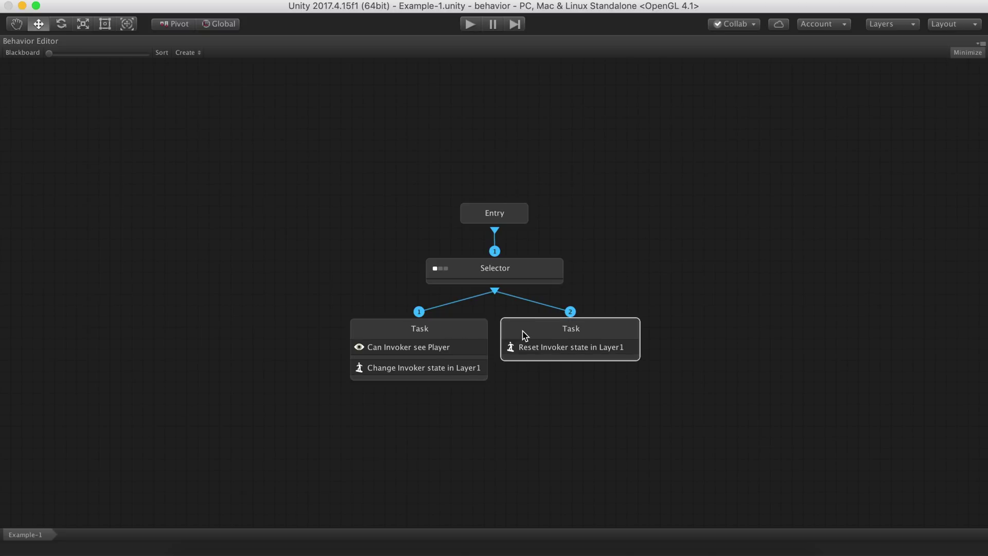
left_click(566, 223)
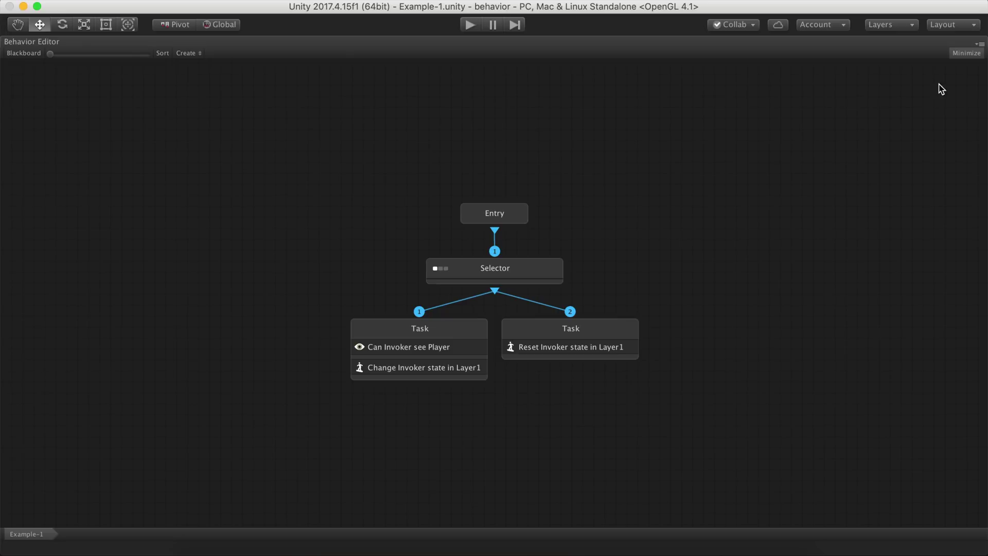
Restore the Behavior Editor layout and set Character's Behavior Update to Every Frame, keeping Repeat Forever
left_click(960, 54)
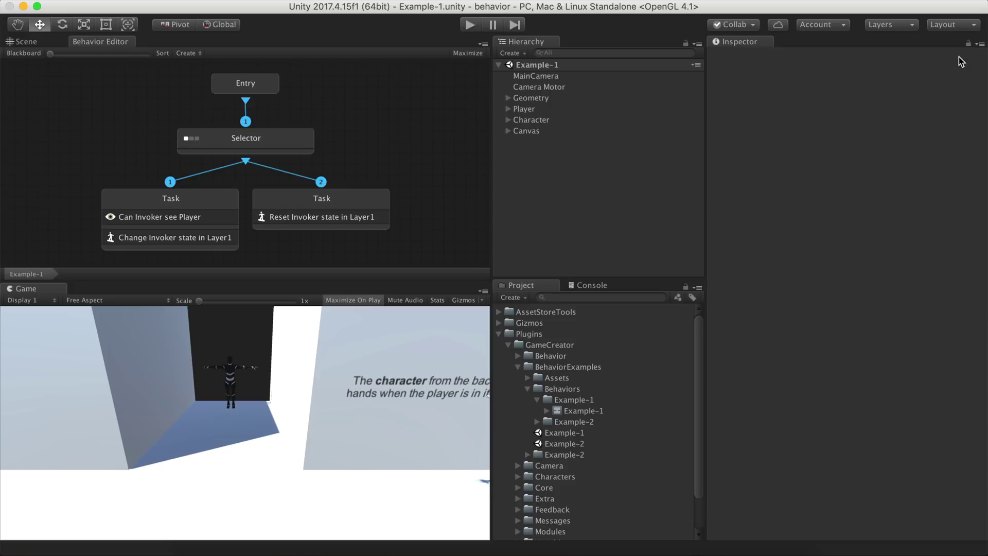
left_click(589, 123)
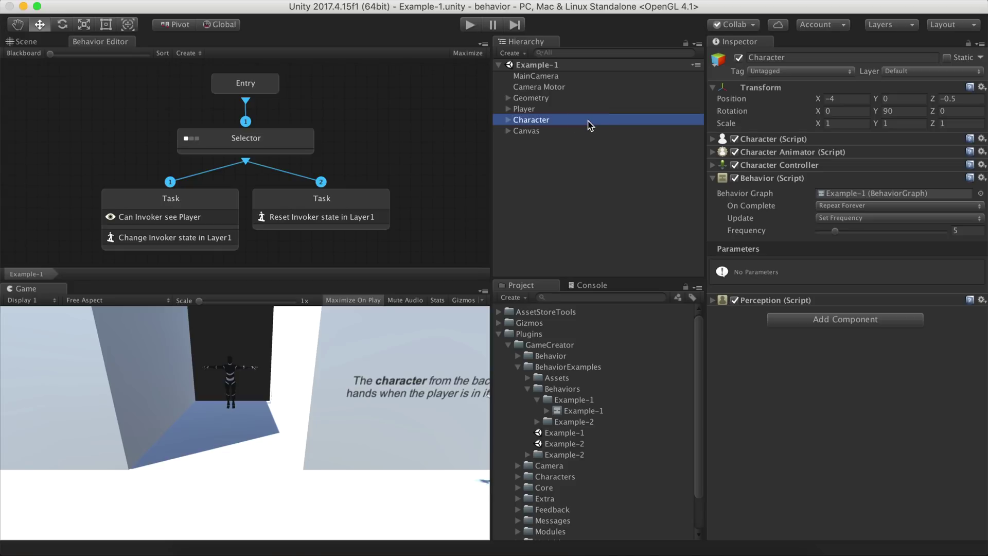
left_click(879, 206)
left_click(878, 206)
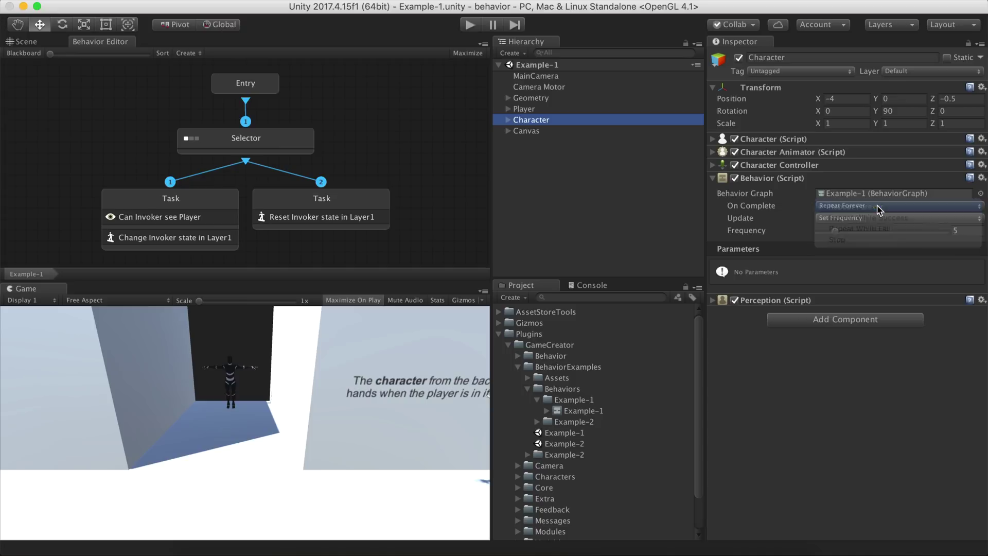
left_click(880, 218)
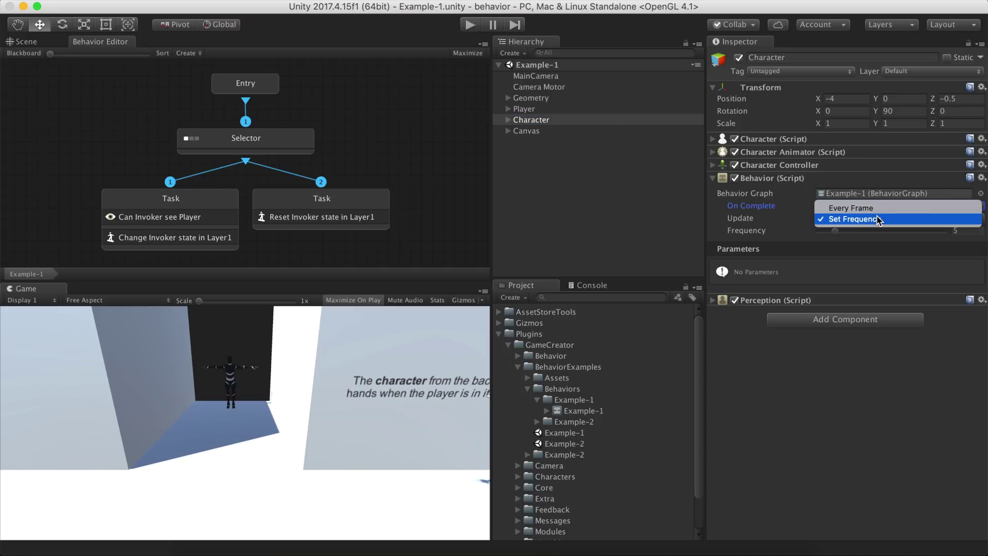
left_click(880, 208)
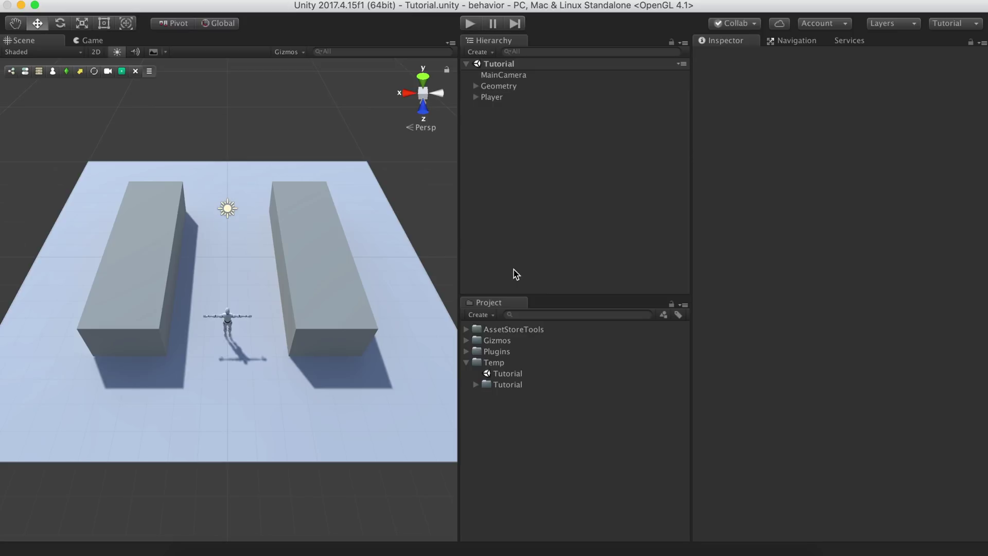
Inspect the Player and Geometry objects and the navigation mesh bake settings
left_click(503, 99)
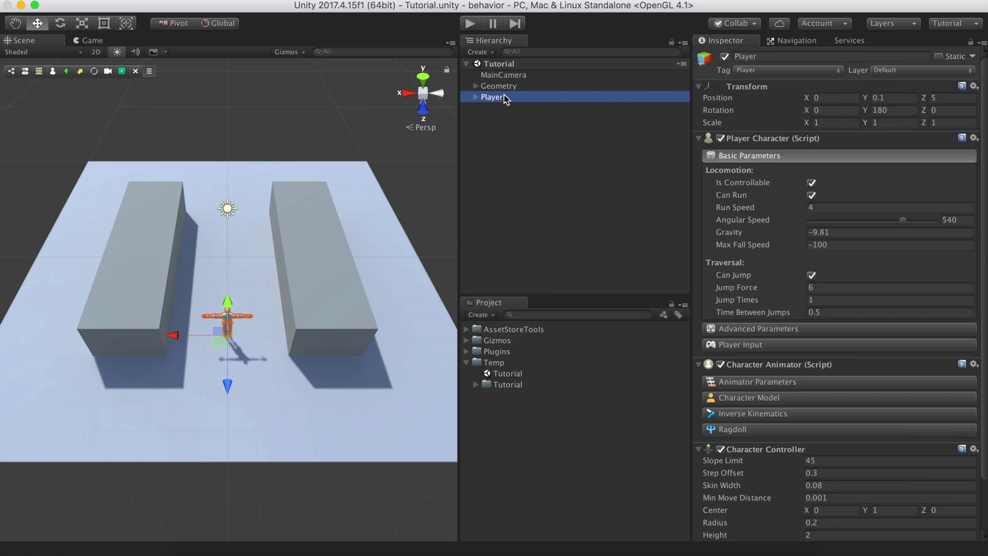
left_click(495, 86)
left_click(805, 49)
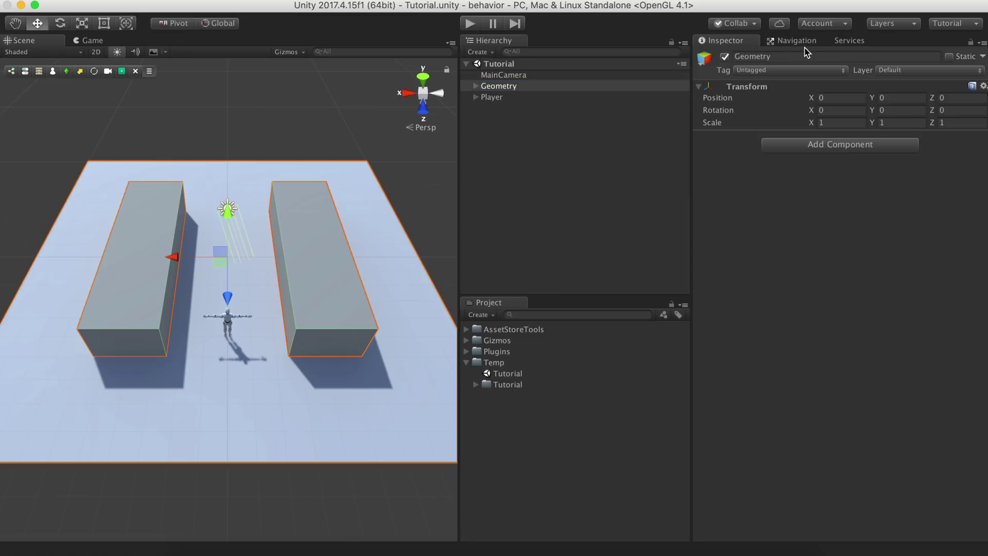
left_click(803, 44)
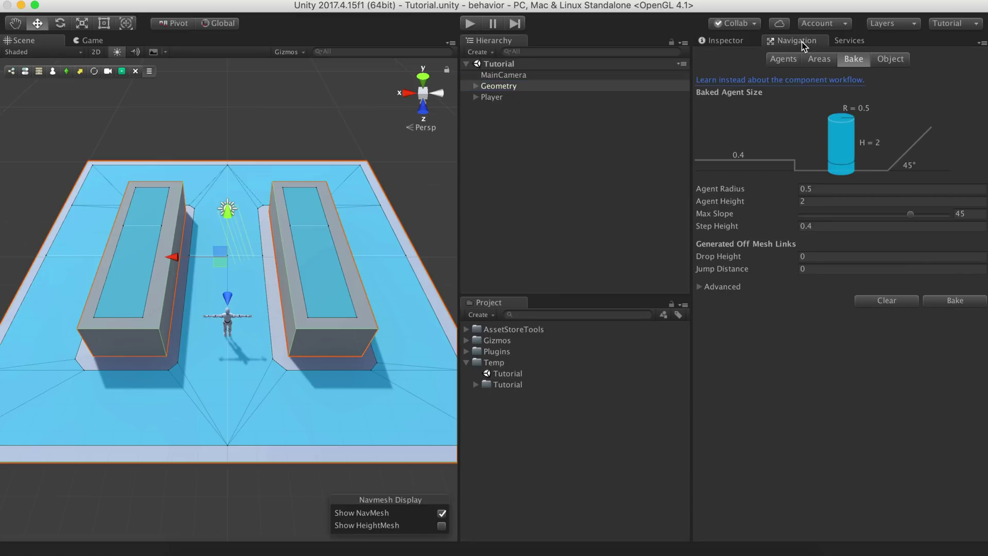
left_click(720, 40)
Create a new Game Creator Character in the Hierarchy and frame it in the Scene view
right_click(499, 145)
mouse_move(542, 272)
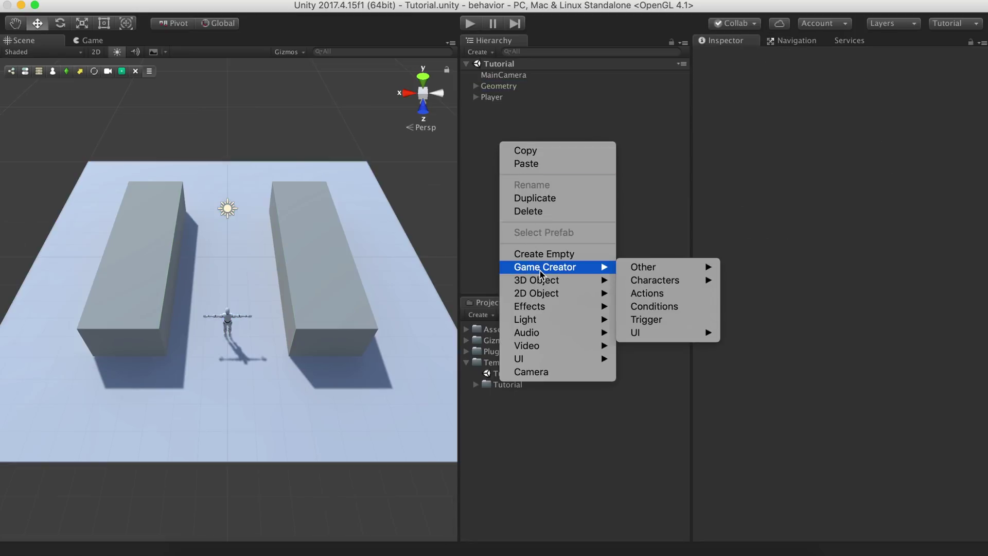
mouse_move(664, 280)
left_click(736, 282)
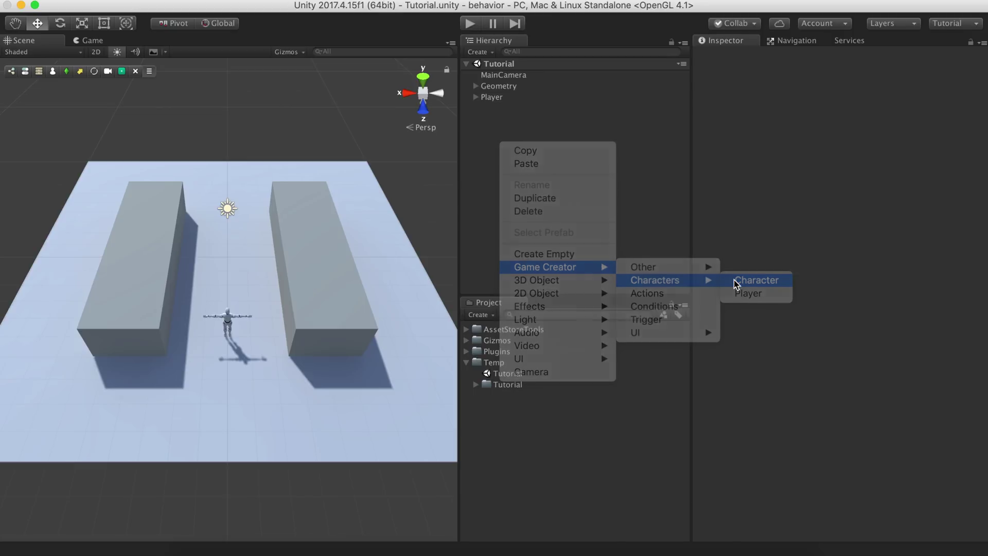
key("f")
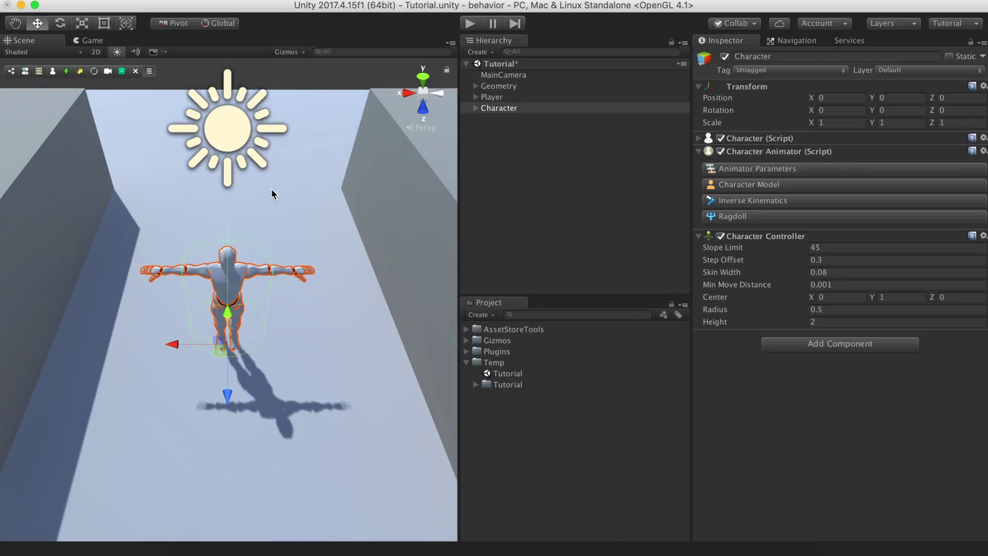
Add Behavior and Perception components to the new Character
left_click(781, 343)
type("behav")
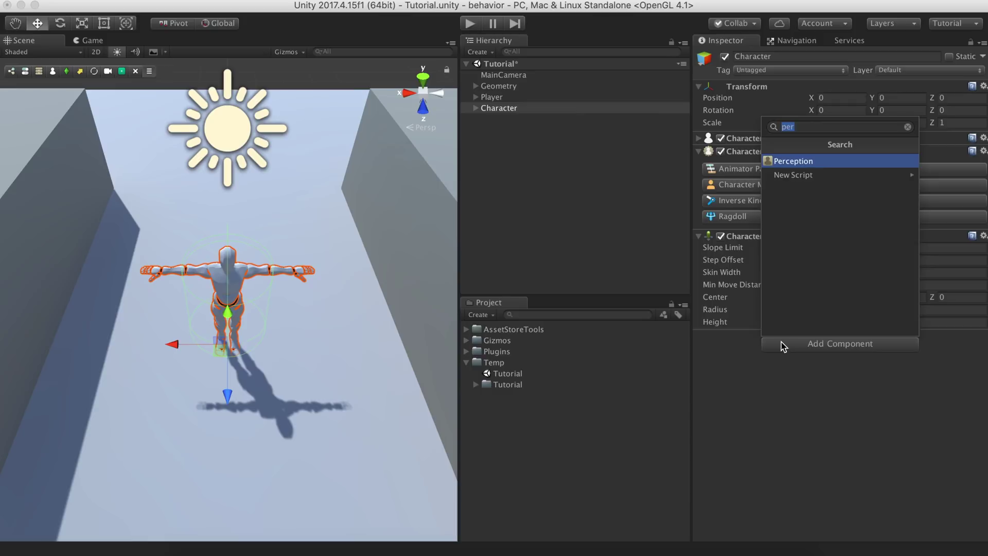
key("Return")
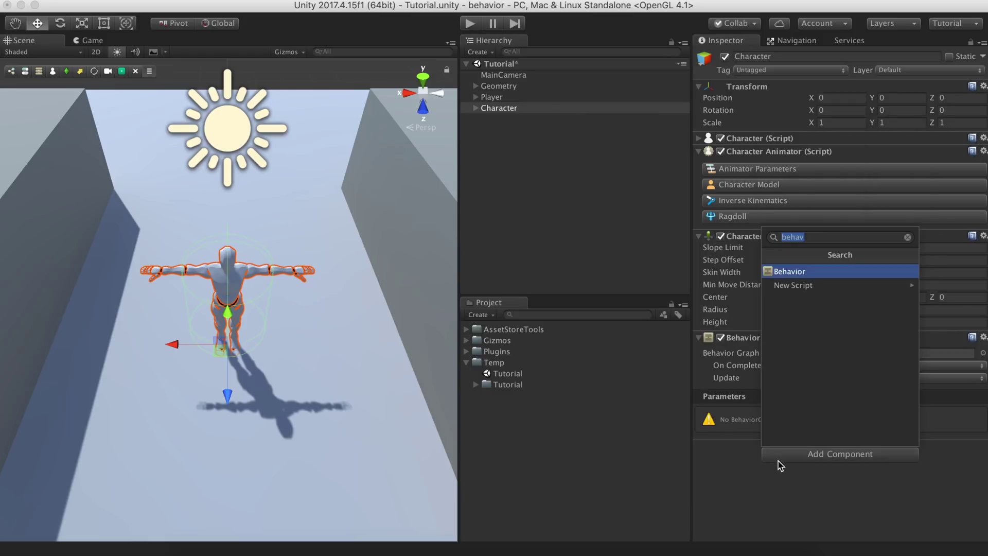
type("per")
key("Return")
scroll(249, 375, "down", 5)
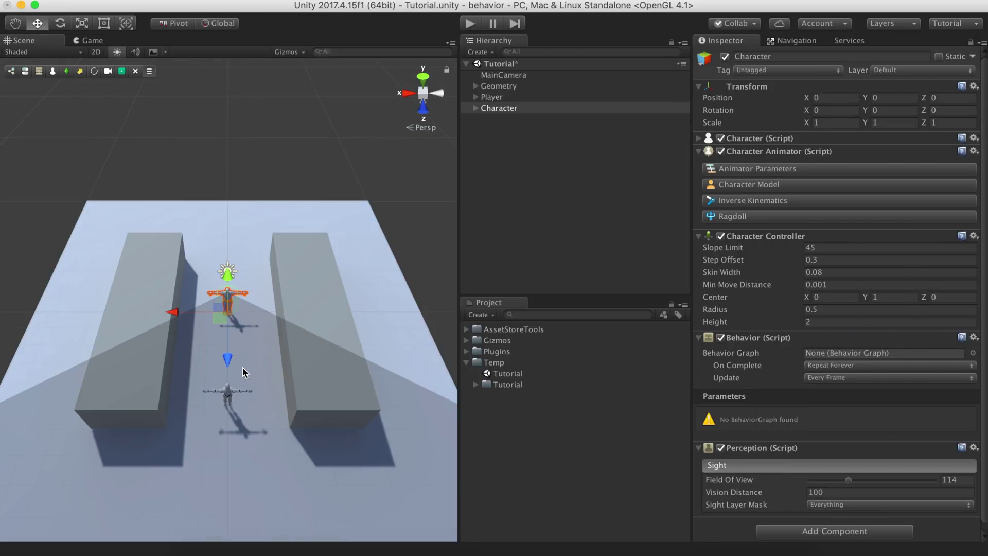
left_click(501, 366)
Create a Behavior Tree asset named MyBehavior in the Temp folder
right_click(500, 366)
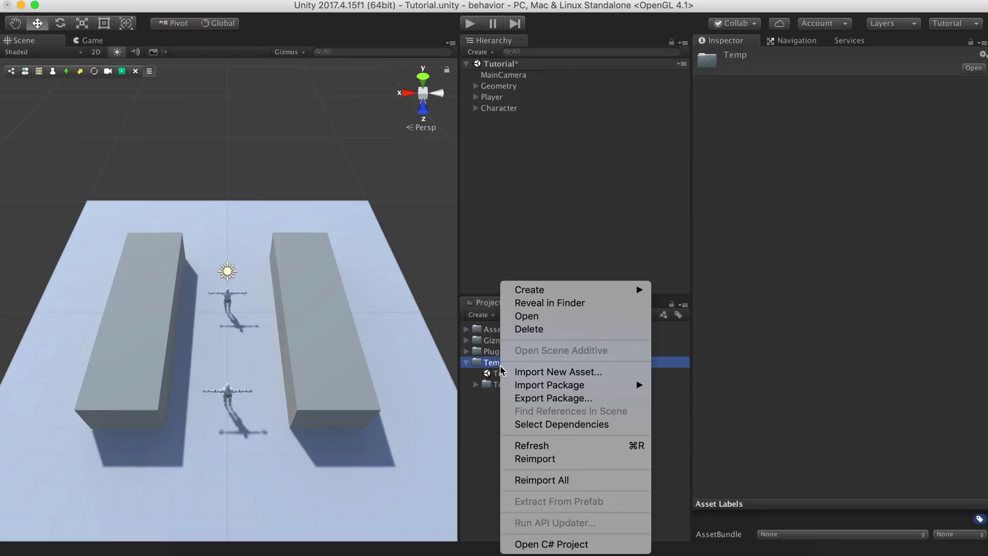
mouse_move(532, 289)
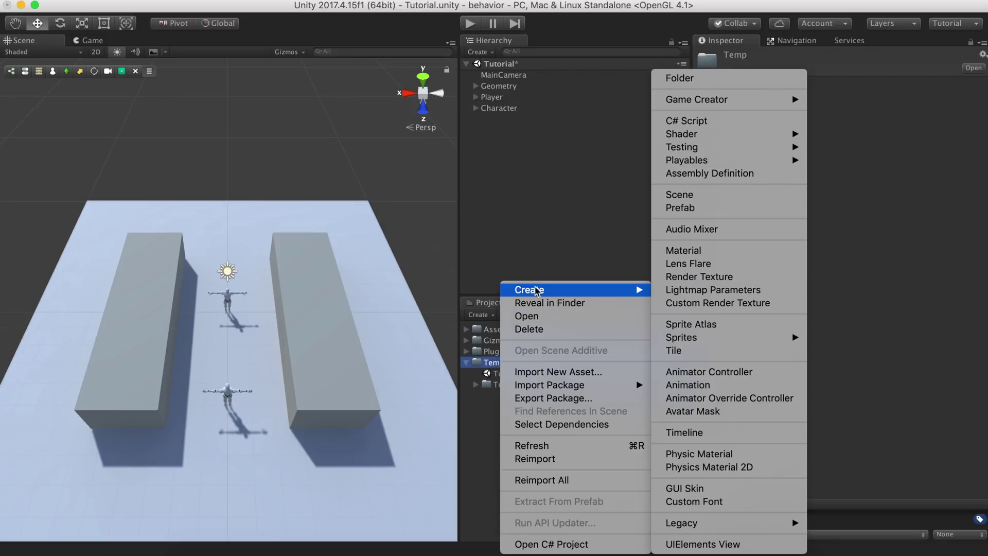
mouse_move(705, 101)
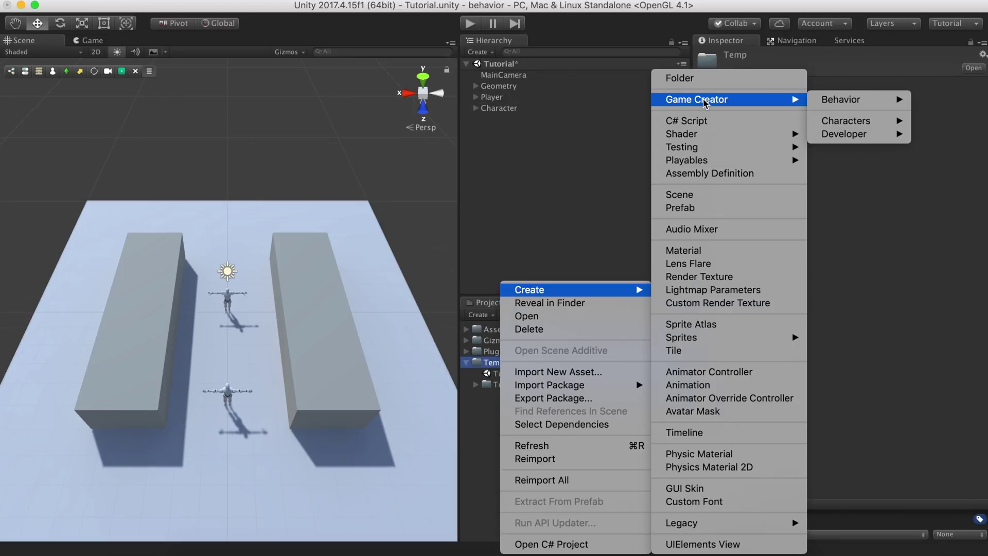
mouse_move(826, 105)
left_click(780, 107)
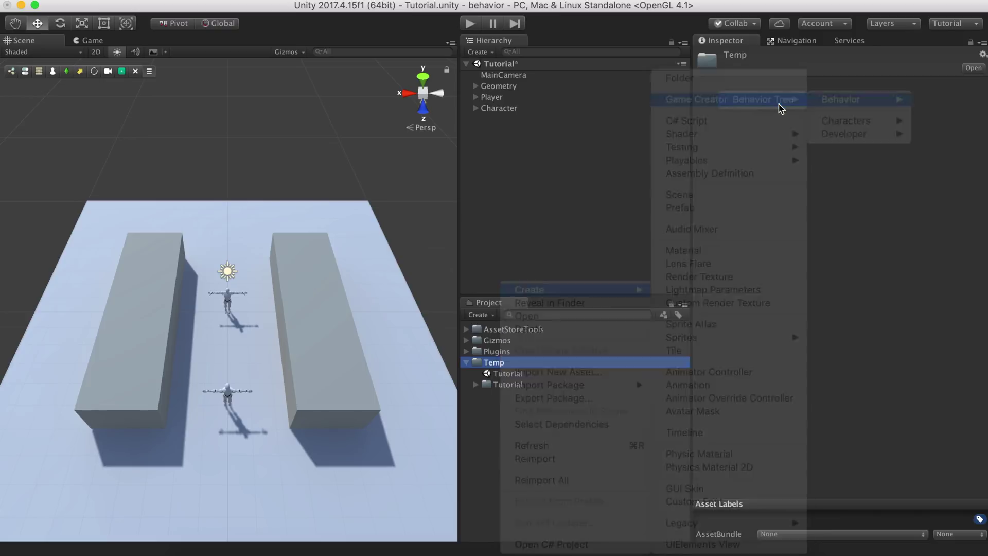
key("Return")
Assign MyBehavior as the Character's Behavior Graph and open it in a docked Behavior Editor
left_click(507, 108)
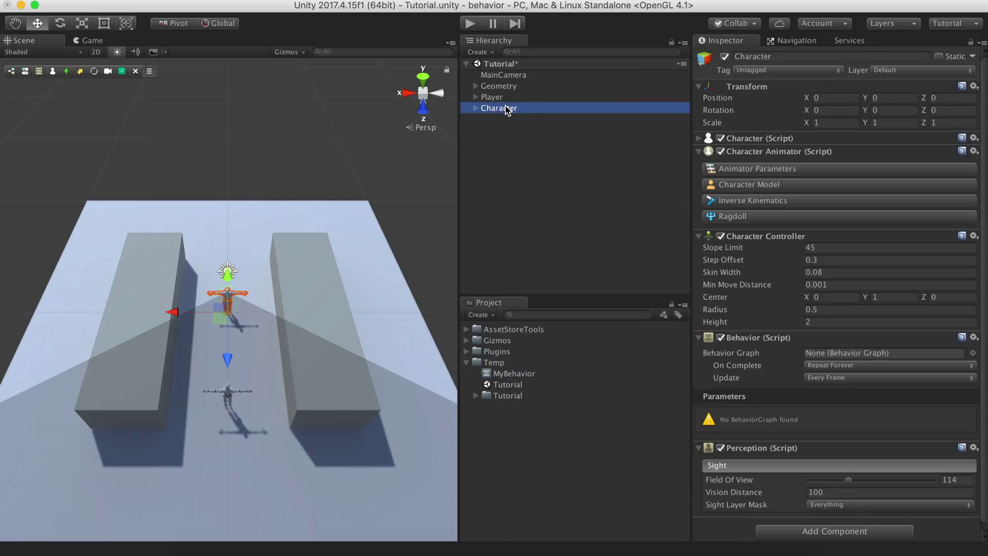
left_click_drag(516, 375, 877, 353)
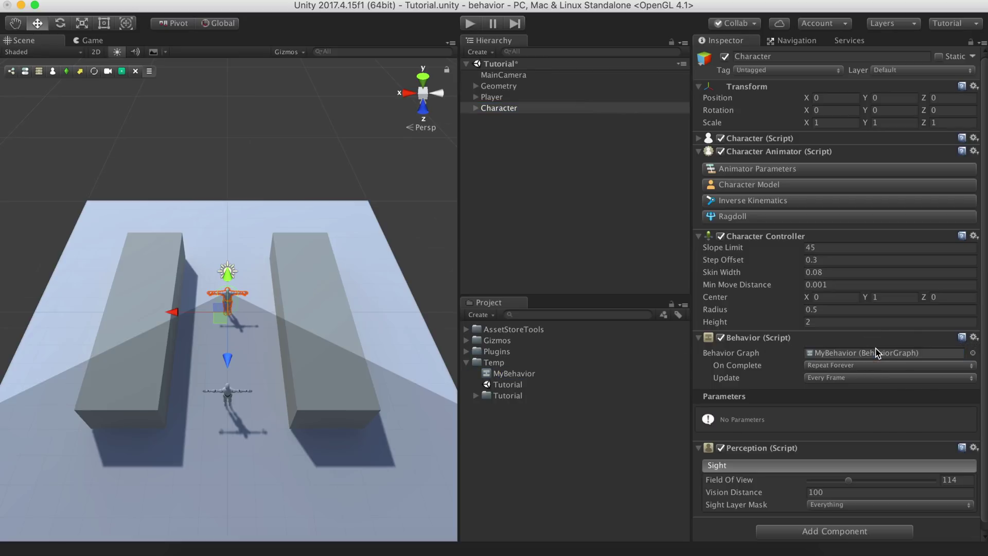
double_click(517, 374)
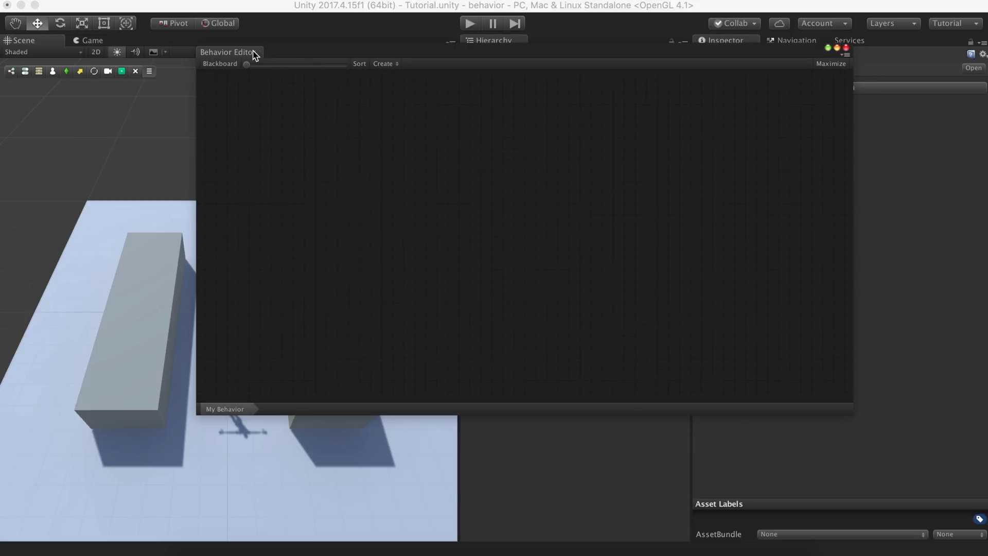
mouse_move(254, 55)
left_mouse_down()
mouse_move(247, 31)
mouse_move(254, 39)
left_mouse_up()
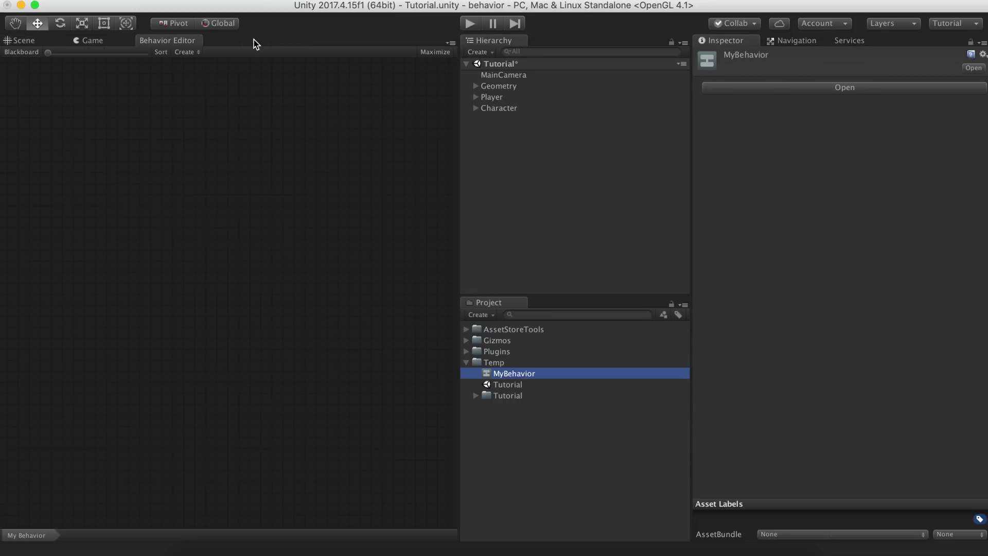
right_click(189, 67)
Add a Root Entry node, link a Selector composite beneath it, and give the Selector a Task child
left_click(196, 67)
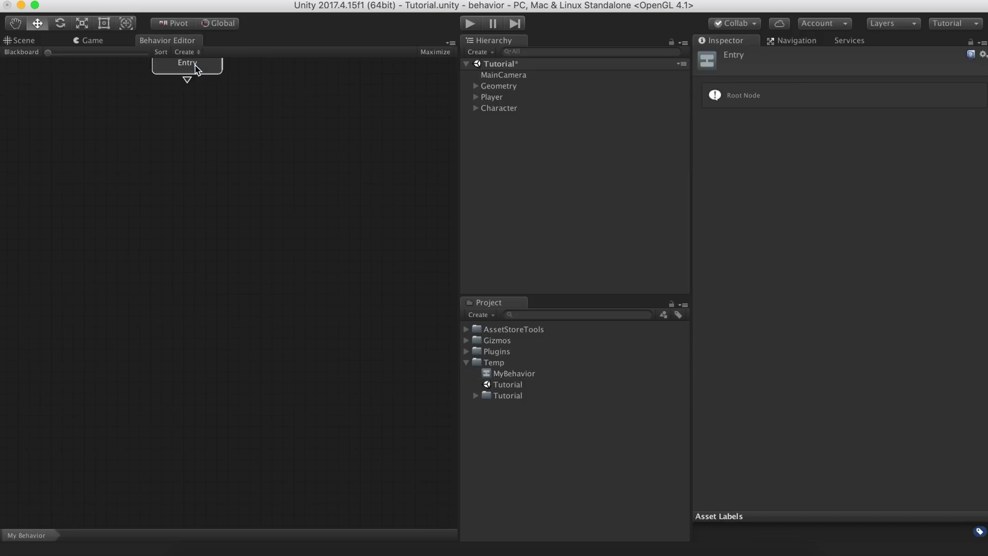
left_click_drag(196, 67, 216, 176)
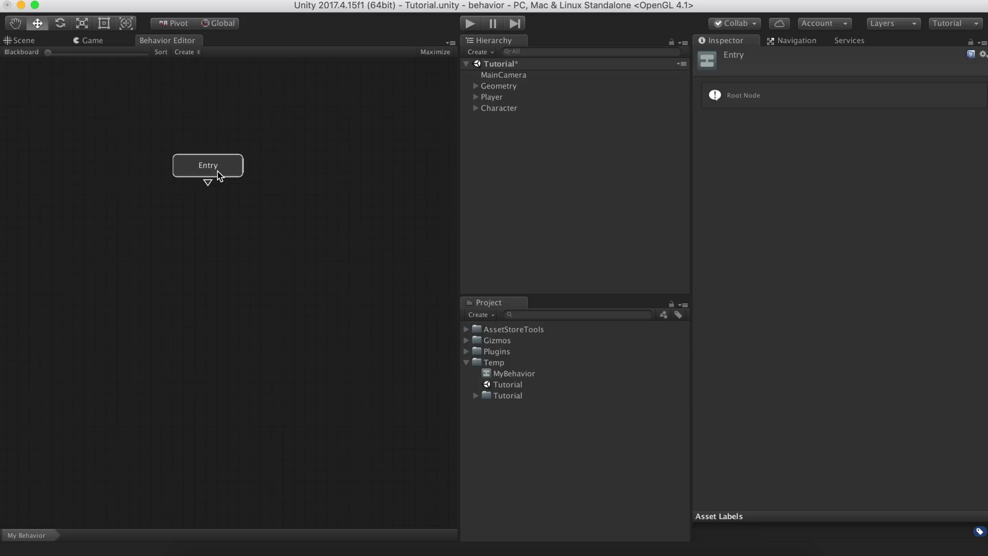
left_click_drag(208, 183, 210, 221)
left_click(233, 241)
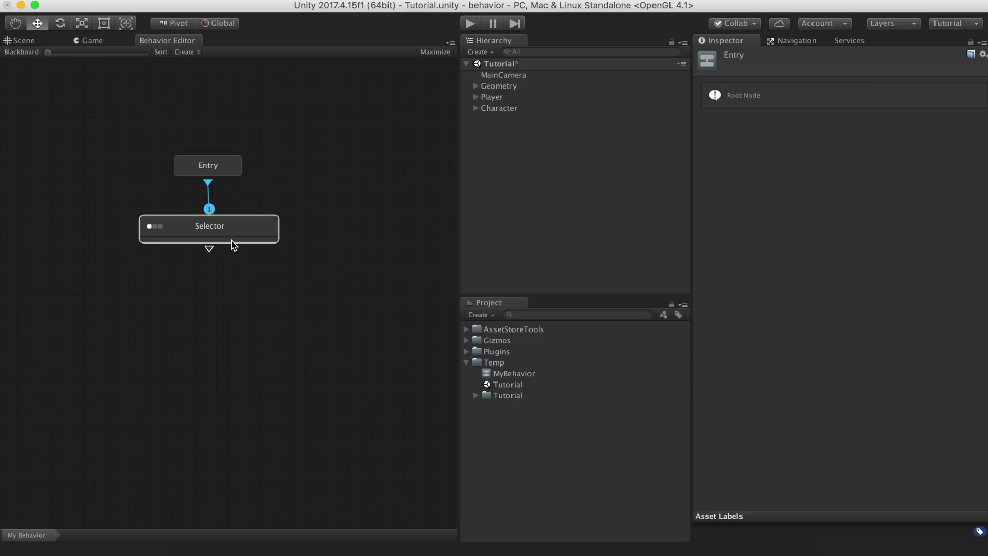
left_click_drag(234, 238, 129, 302)
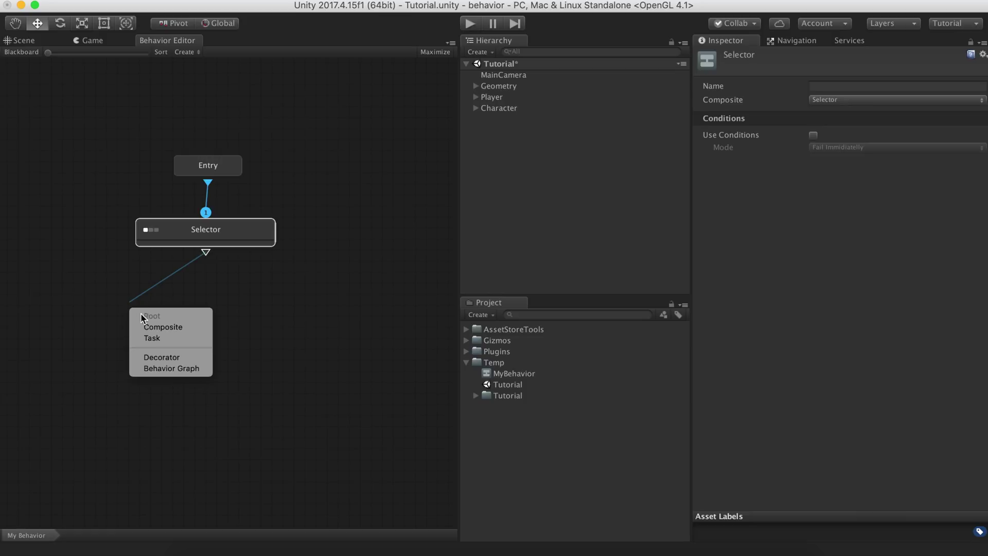
left_click(151, 339)
Give the first Task a 'Can Invoker see Player' condition with mode Allow To Complete
left_click(814, 123)
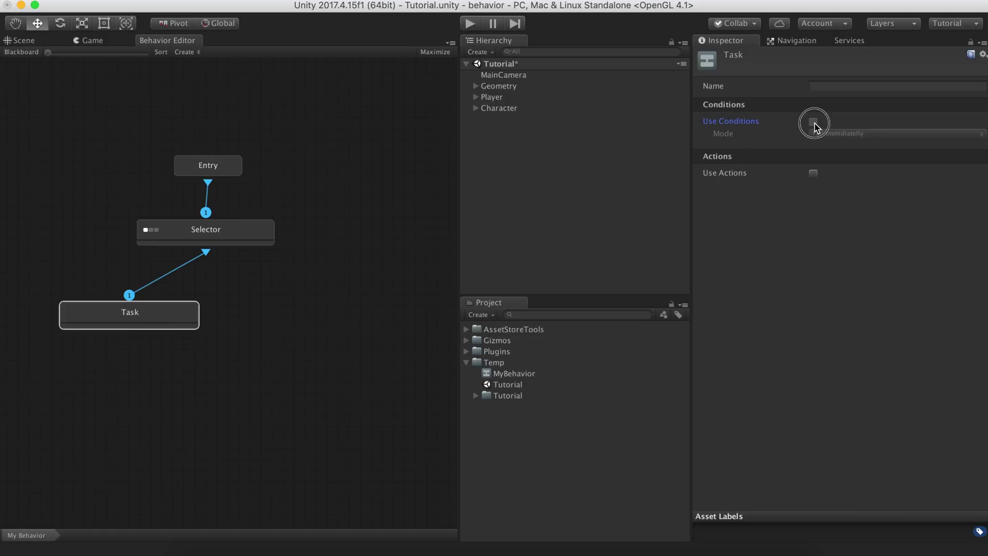
left_click(811, 148)
type("see")
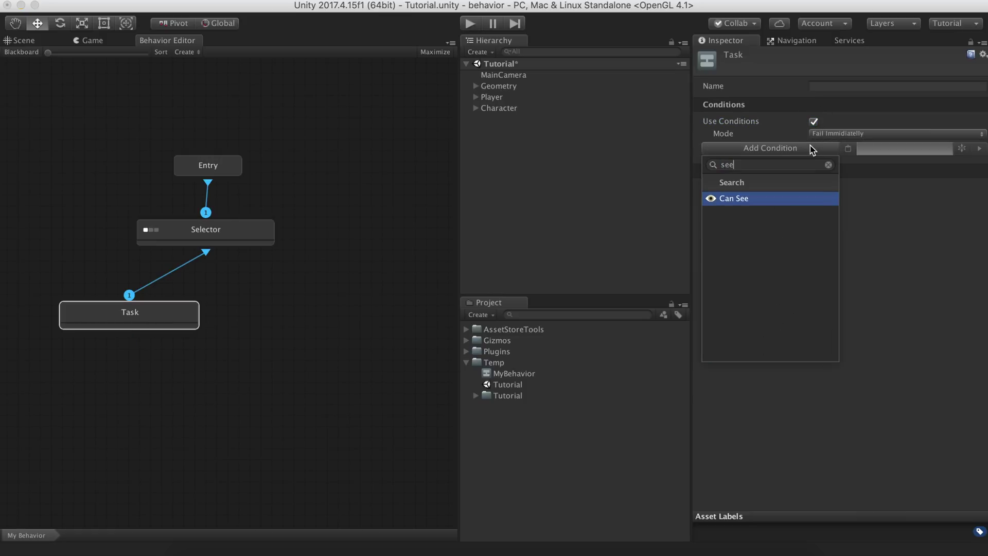
key("Return")
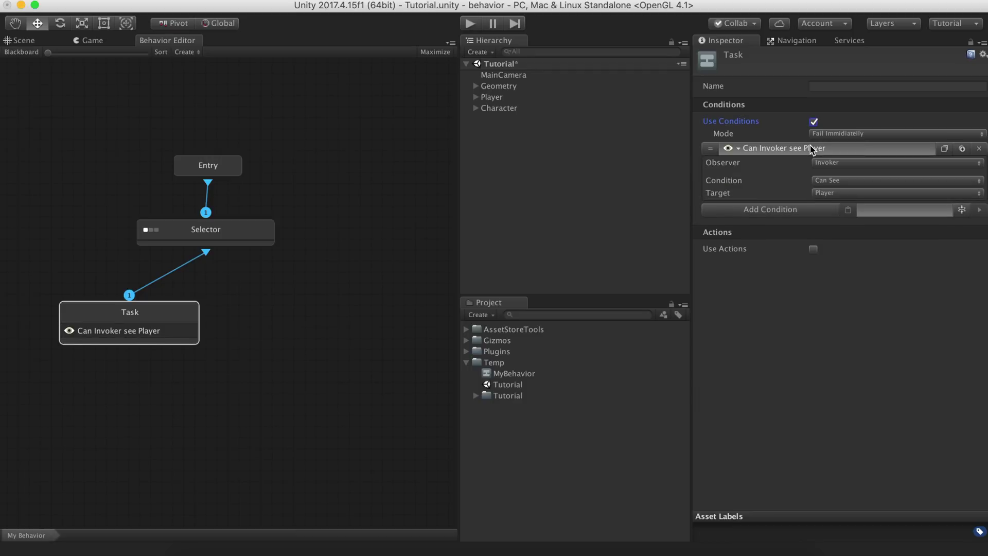
left_click(811, 149)
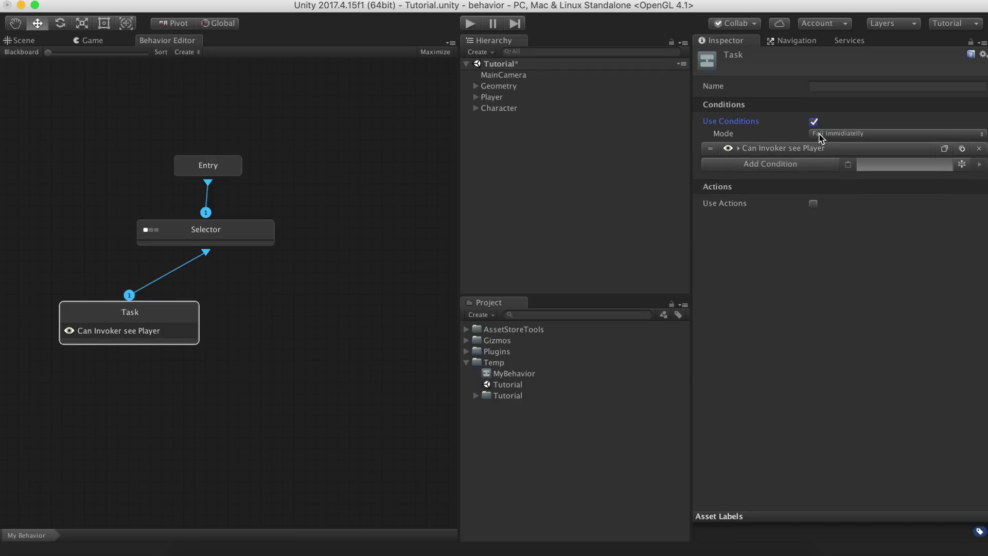
left_click(821, 134)
left_click(823, 146)
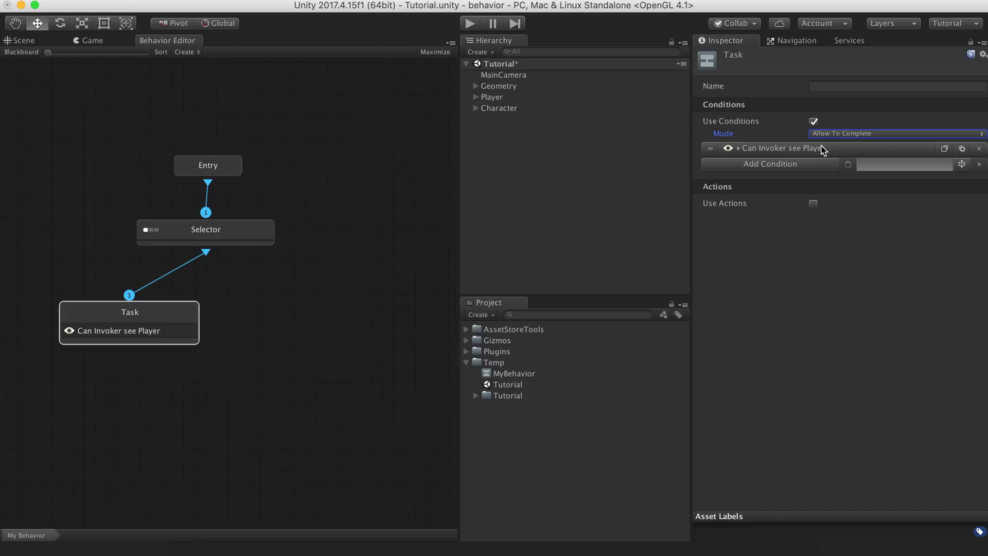
left_click_drag(206, 252, 296, 308)
Add a second Task under the Selector and give the first Task an Invoker Follow Player action
left_click(319, 344)
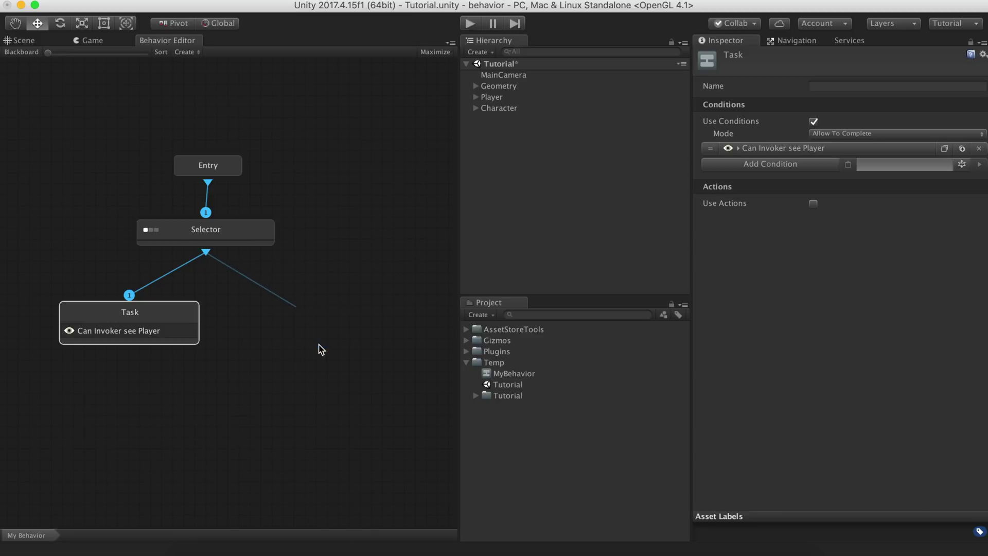
left_click(177, 328)
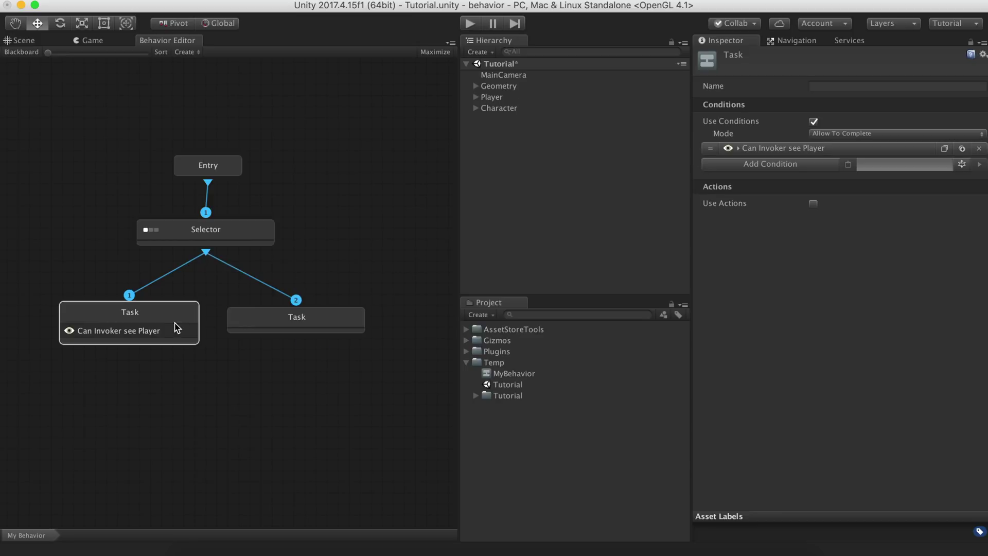
left_click(813, 204)
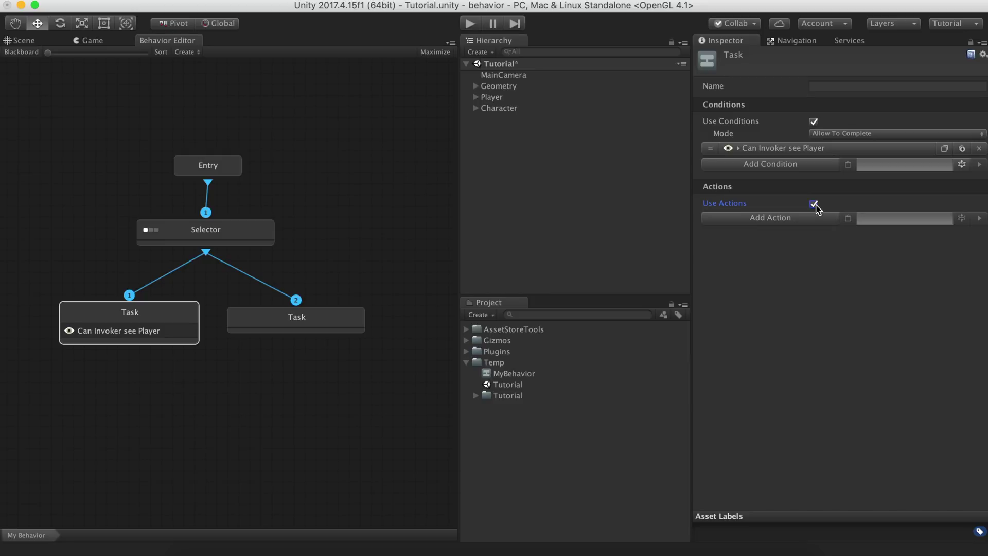
left_click(805, 219)
type("follow")
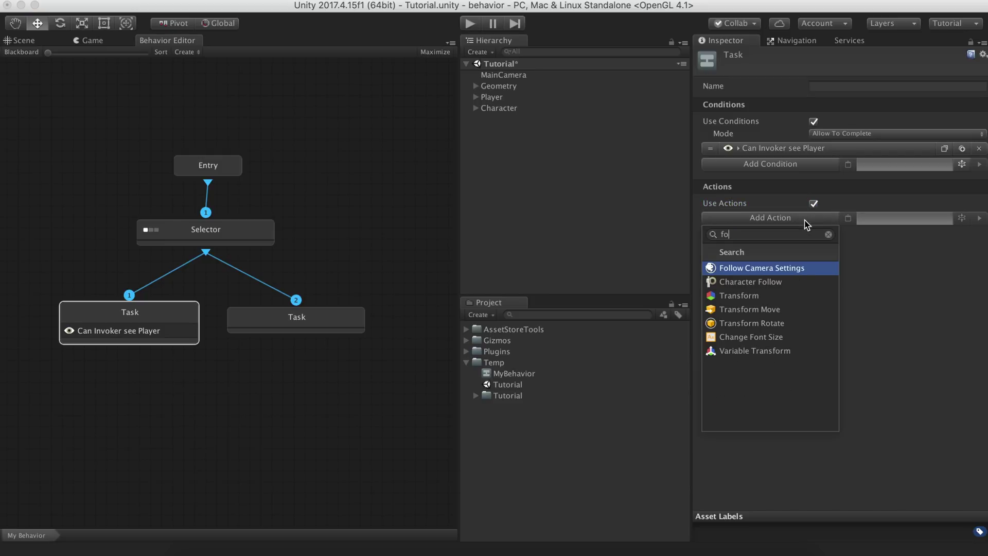
key("Down")
key("Return")
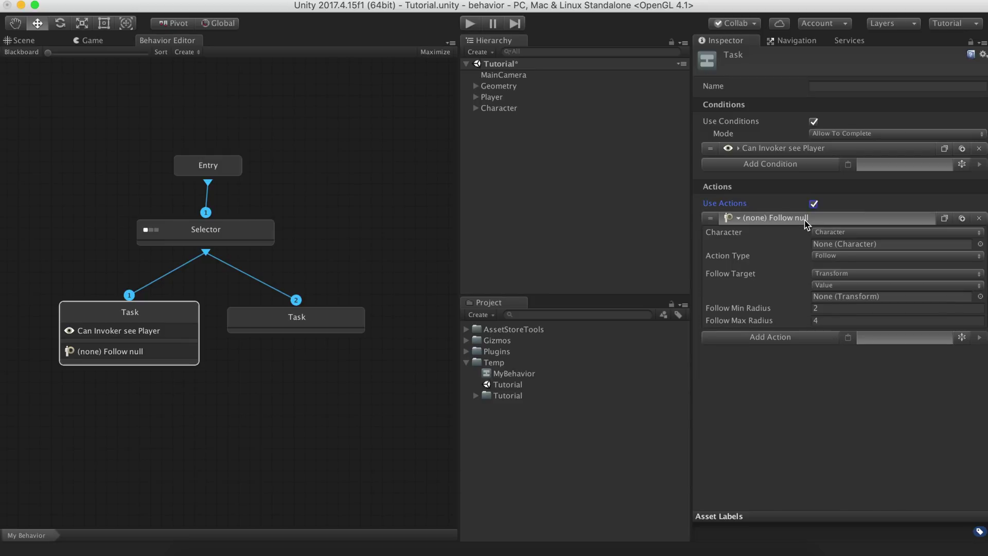
left_click(841, 233)
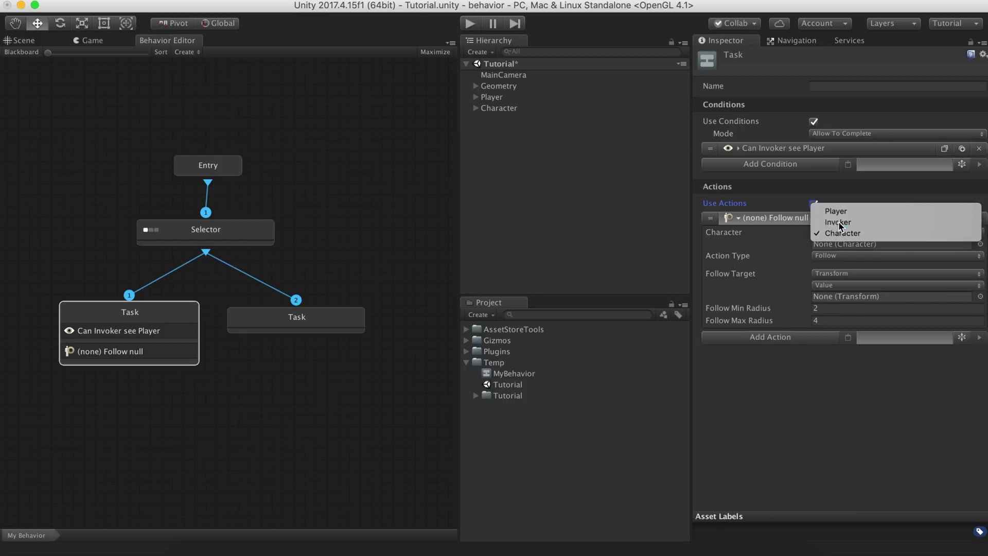
left_click(838, 222)
left_click(835, 262)
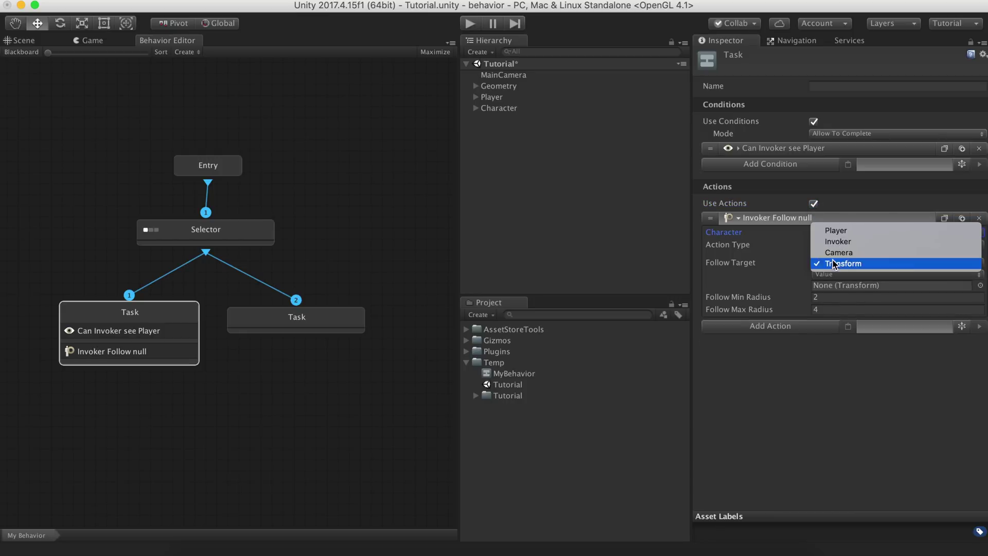
left_click(834, 227)
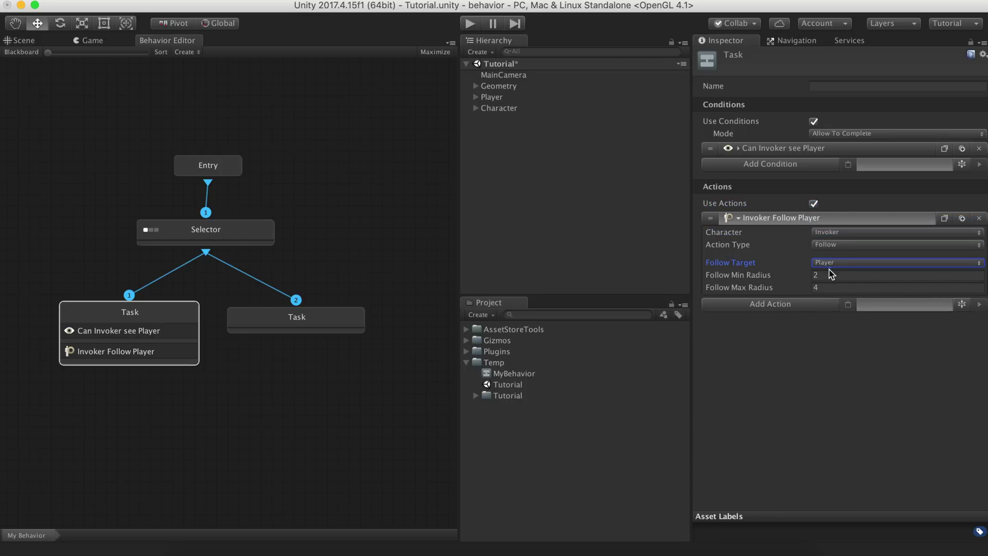
left_click(822, 221)
Add a Wait action of 1 second to the first Task
left_click(801, 238)
type("wait")
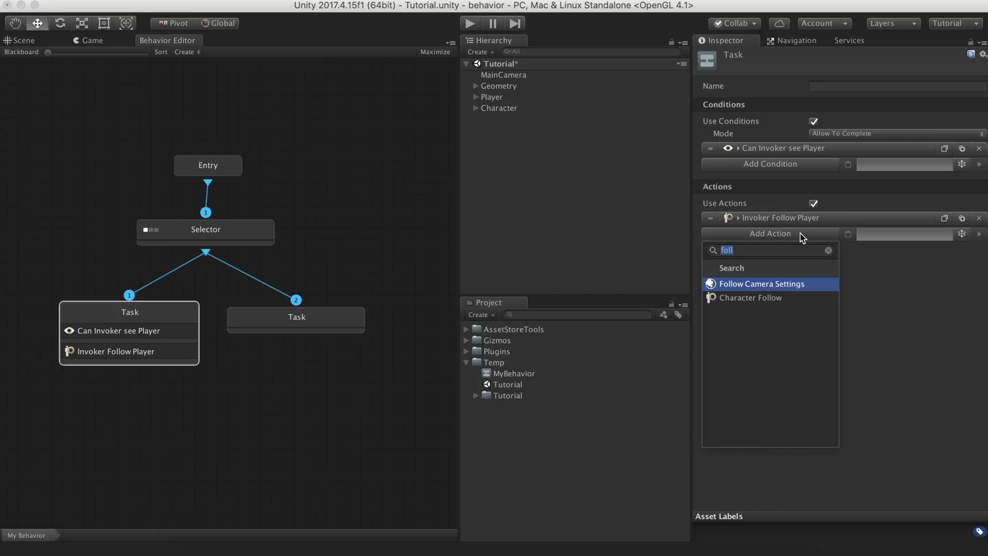
key("Down")
key("Return")
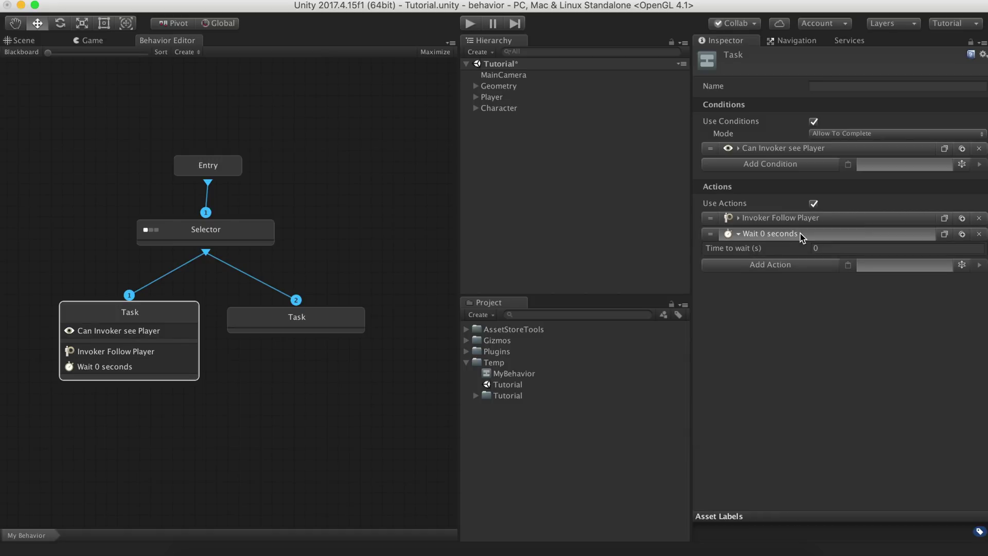
left_click(822, 247)
type("1")
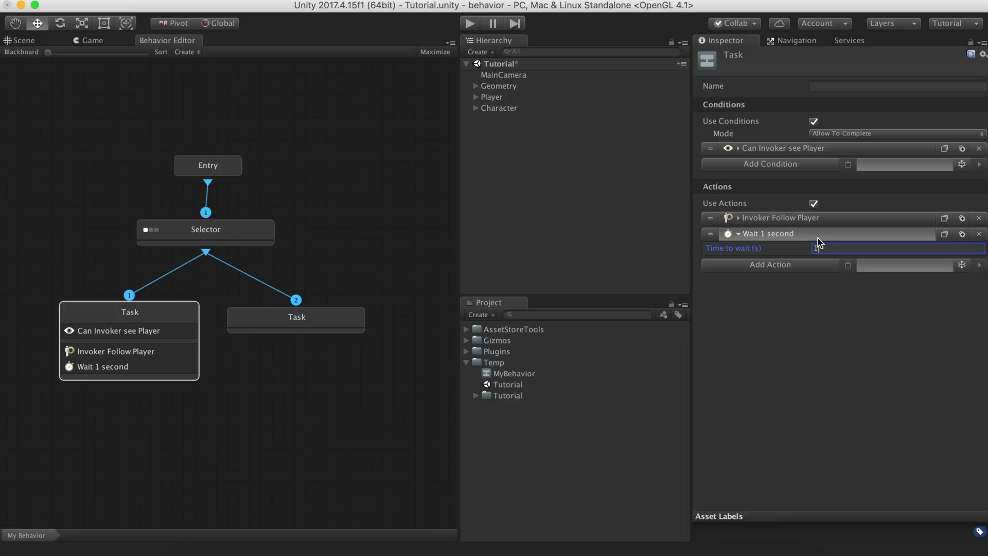
left_click(812, 235)
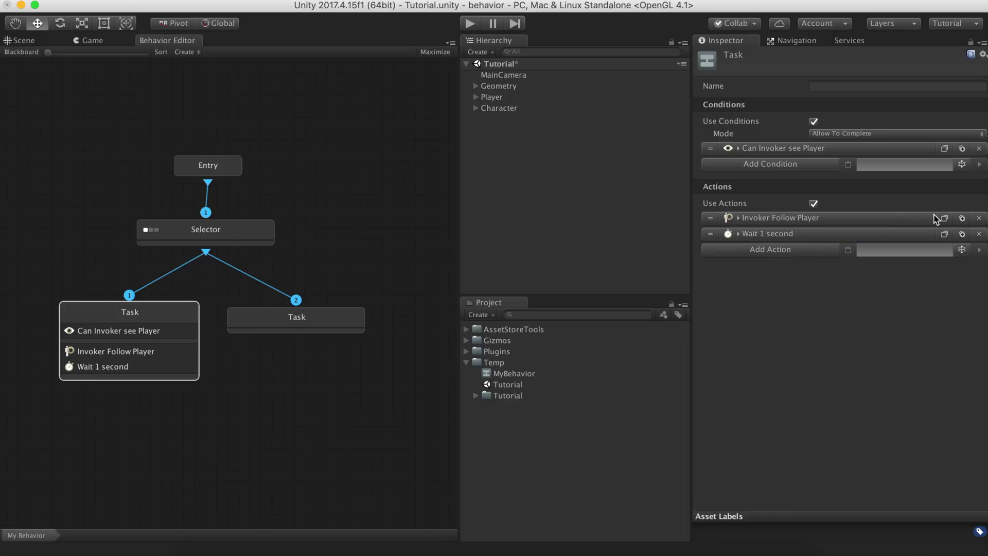
Duplicate the follow action after the Wait and switch it to Invoker Stop Follow
left_click(962, 218)
left_click(757, 234)
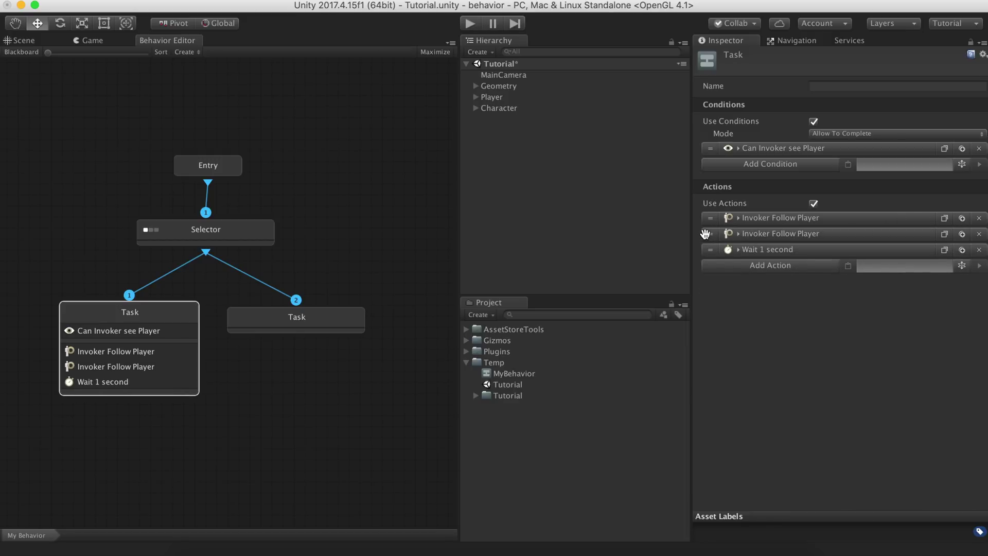
left_click_drag(710, 249, 711, 251)
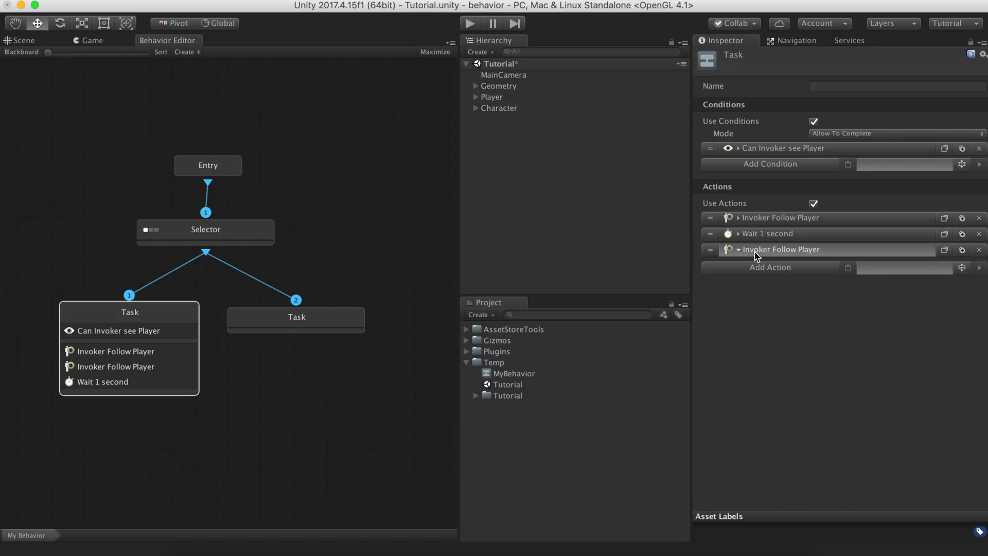
left_click(759, 252)
left_click(827, 276)
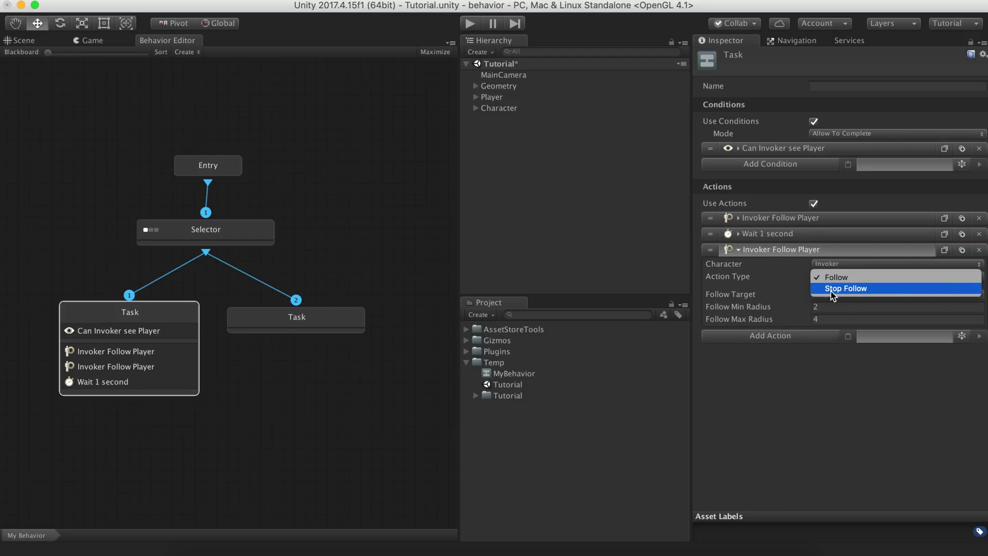
left_click(832, 296)
left_click(769, 251)
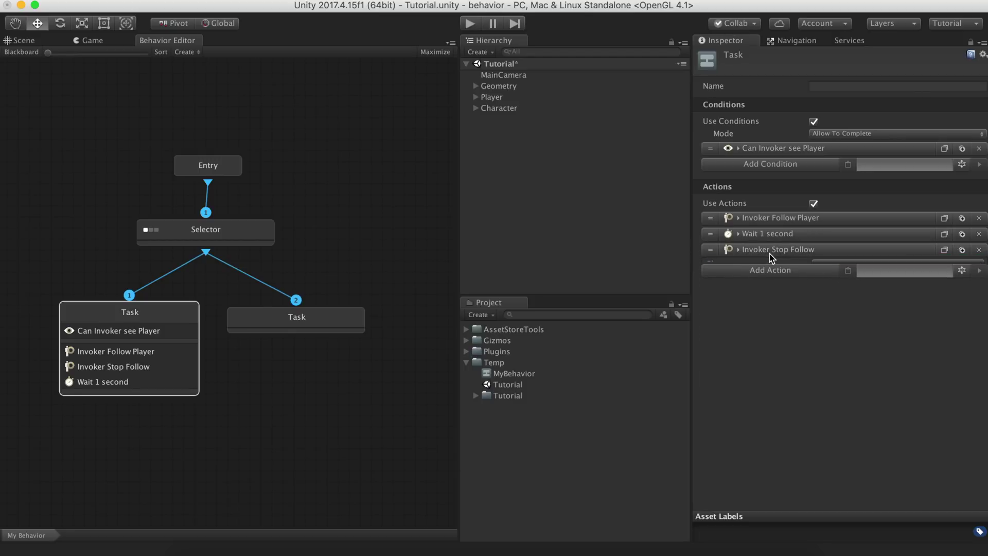
Add a Simple Message action showing 'I see you' to the first Task
left_click(770, 266)
type("mess")
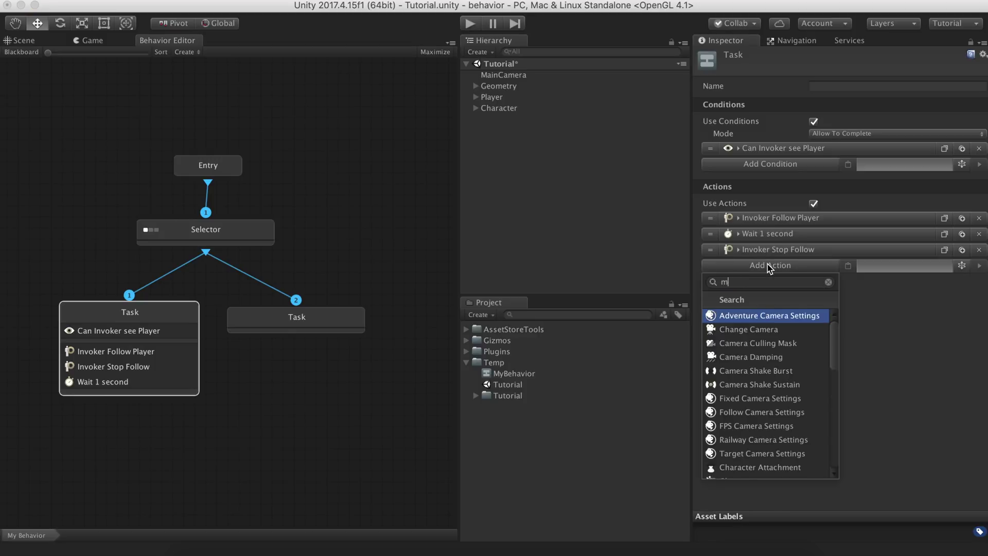
key("Down")
key("Down")
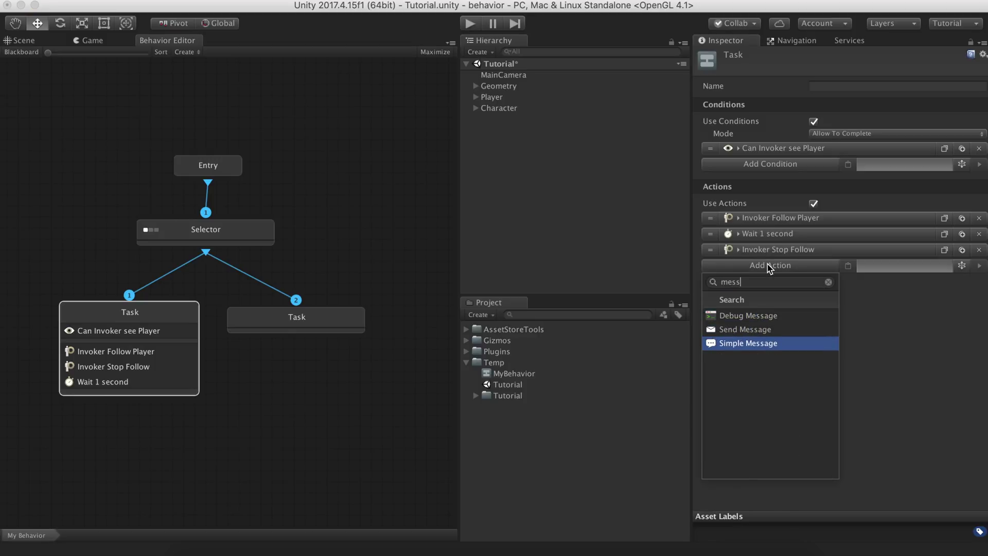
key("Return")
left_click(837, 278)
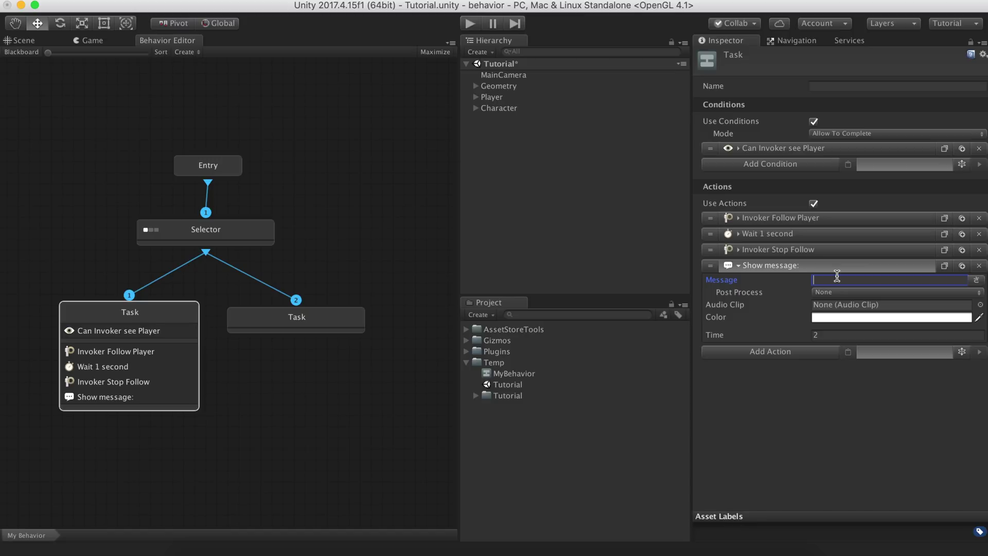
type("I see you!")
left_click(828, 267)
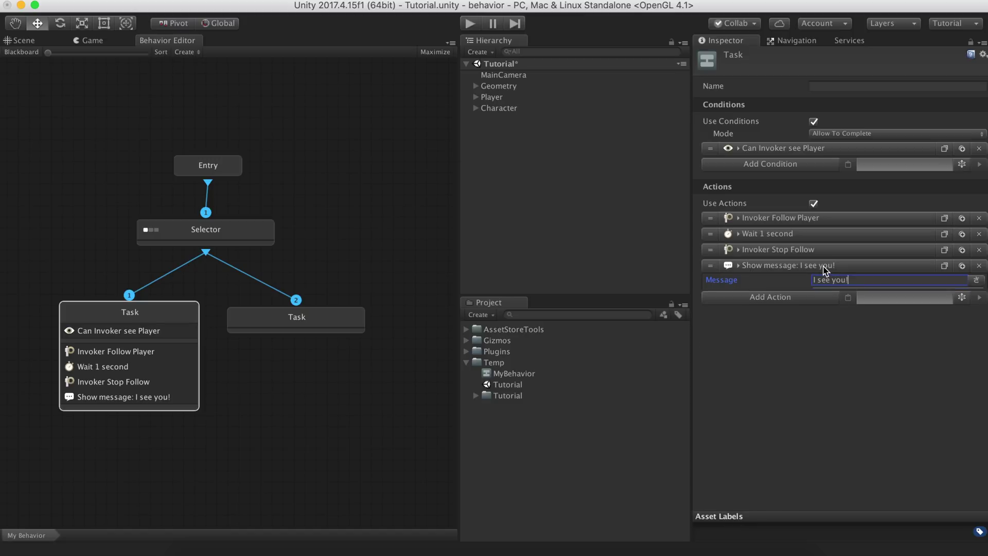
left_click(21, 52)
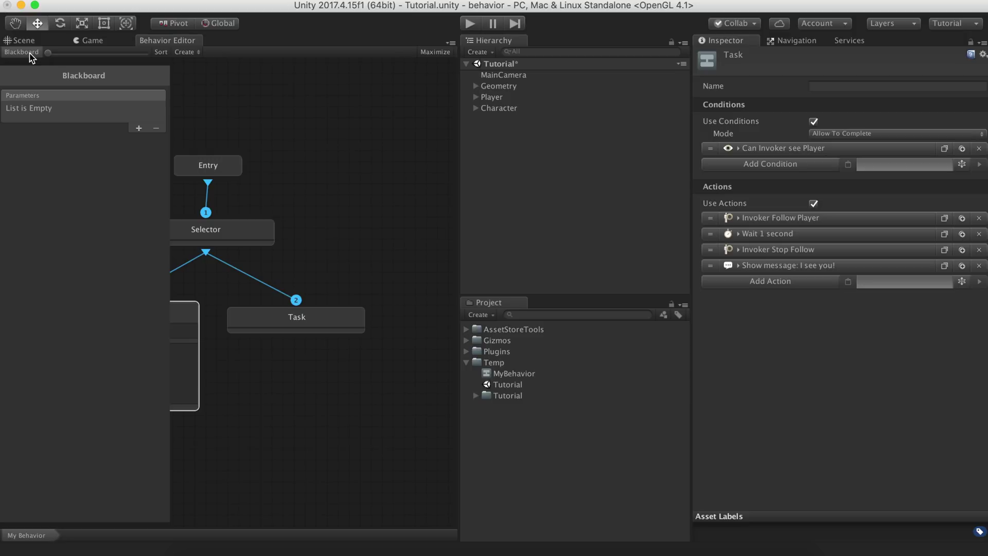
Add a Number blackboard parameter named score and check it on the Character's Behavior component
left_click(138, 127)
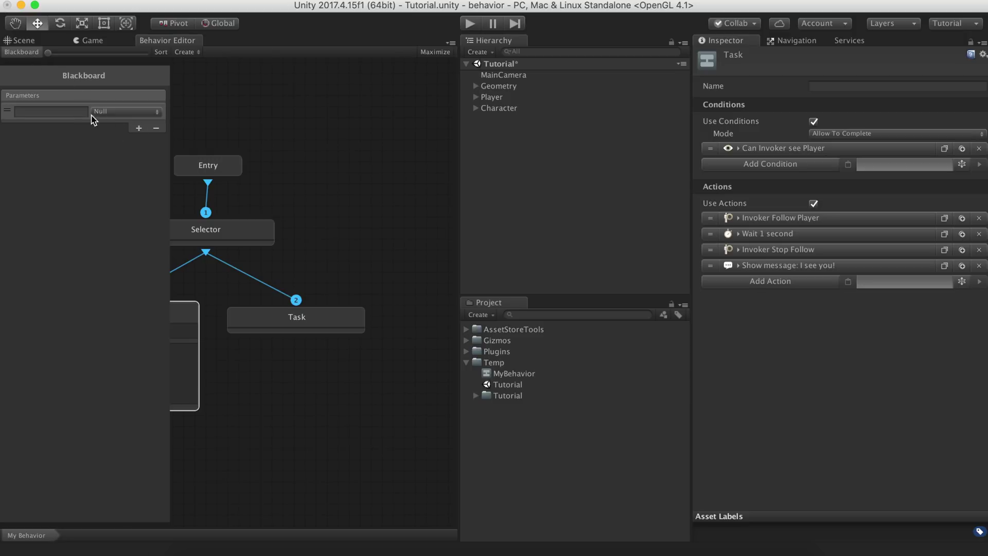
left_click(78, 111)
type("score")
left_click(101, 117)
left_click(109, 134)
left_click(515, 110)
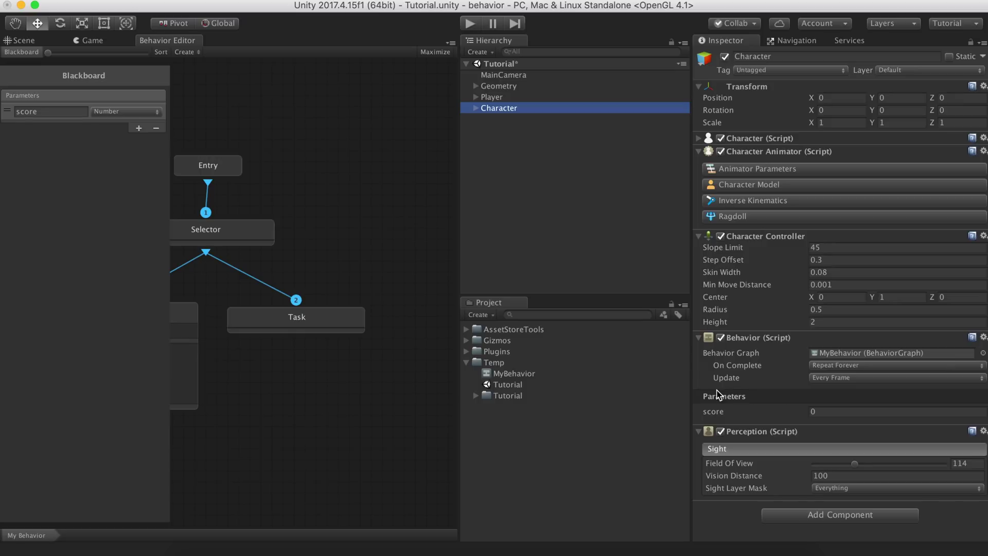
left_click(24, 53)
Add a Variable Add action to the first Task adding 1 to the Invoker's local variable score
left_click(156, 312)
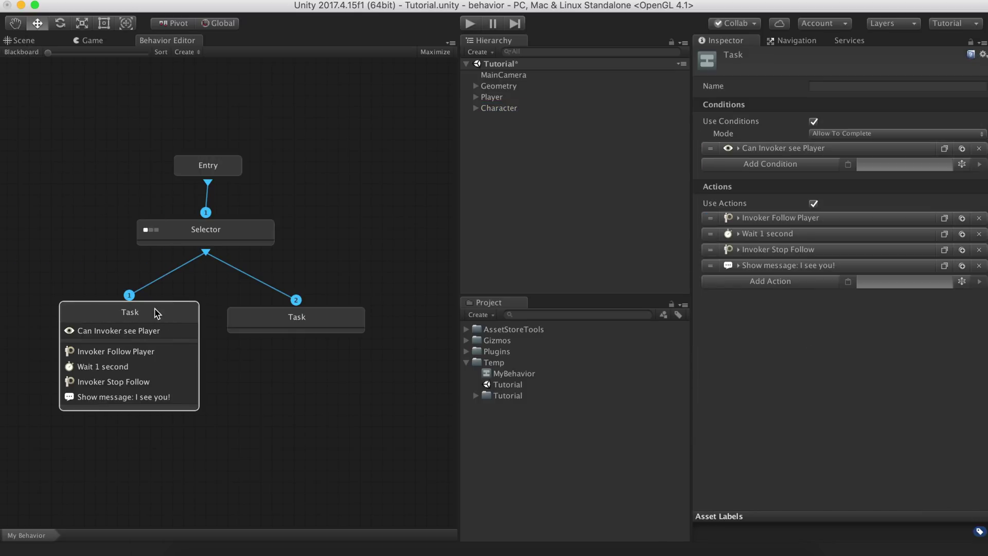
left_click(755, 283)
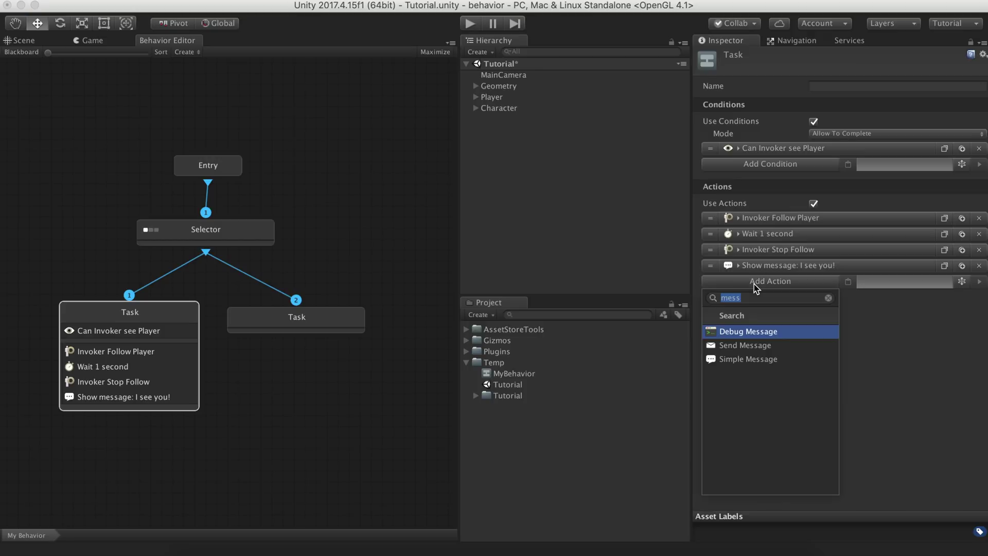
type("add")
key("Return")
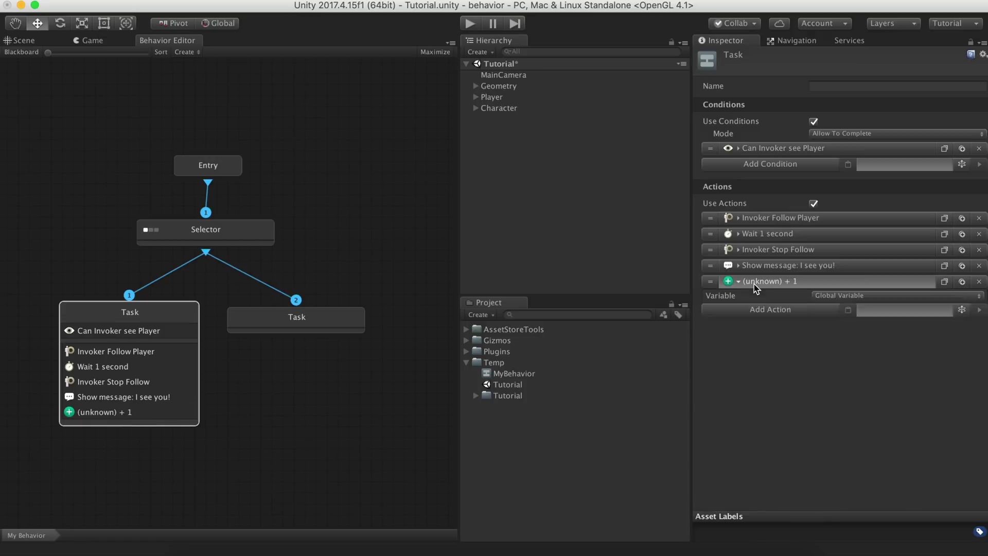
left_click(845, 298)
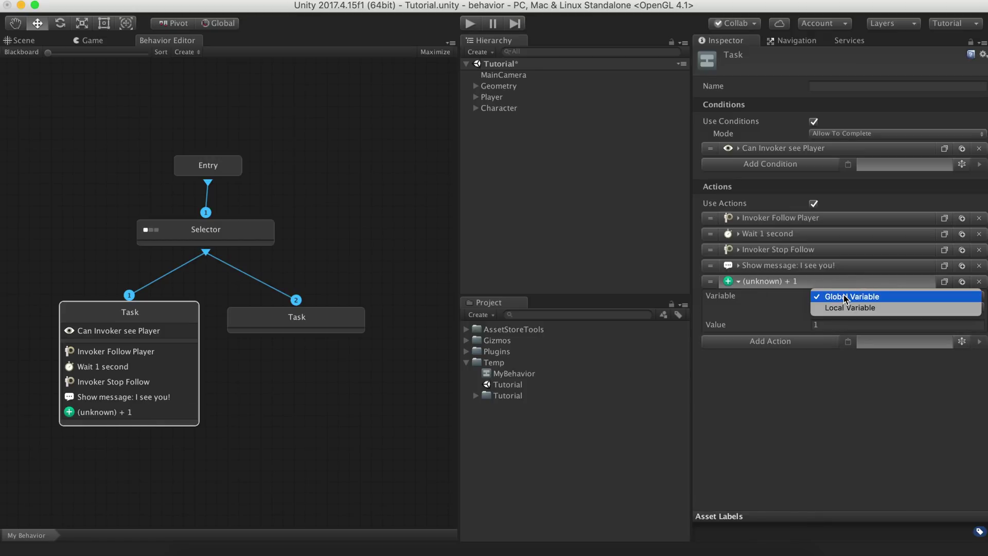
left_click(842, 307)
left_click(842, 307)
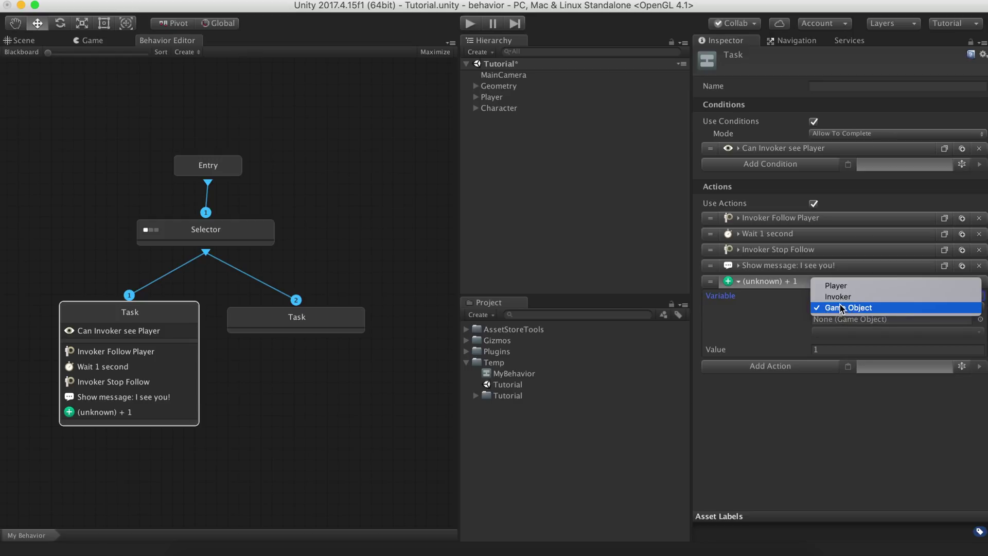
left_click(834, 296)
left_click(828, 331)
type("score")
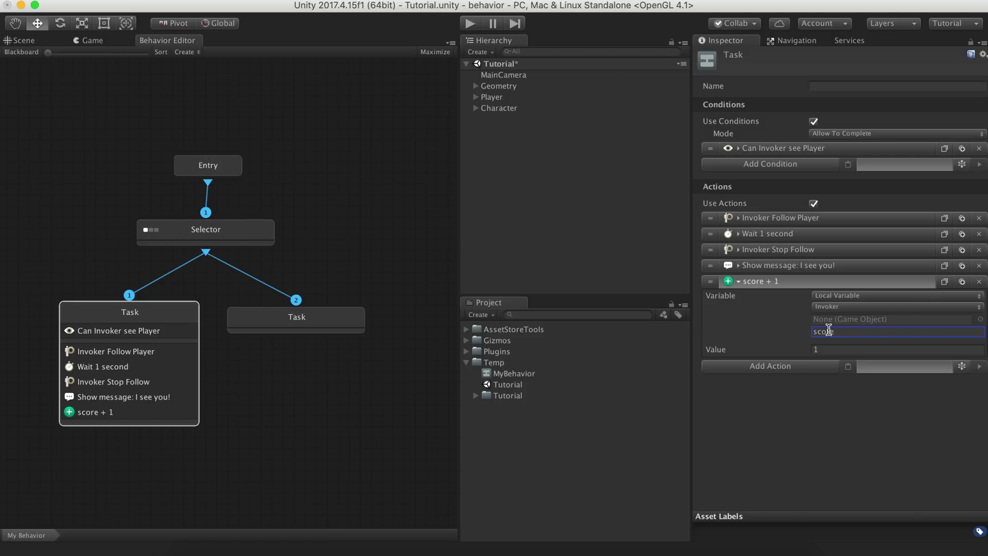
left_click(798, 282)
Enable actions on the second Task and add an Execute Actions action
left_click(332, 316)
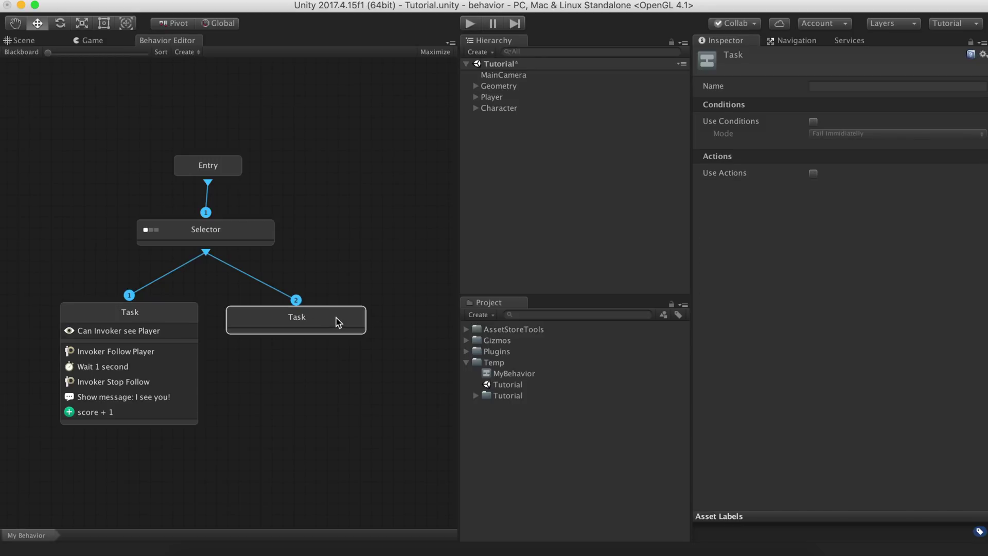
left_click(814, 175)
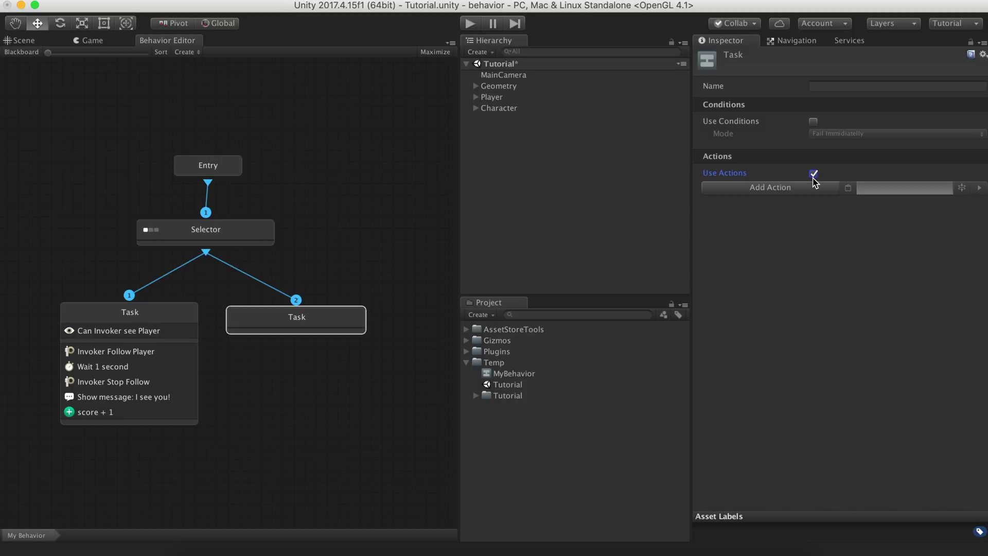
left_click(809, 190)
type("act")
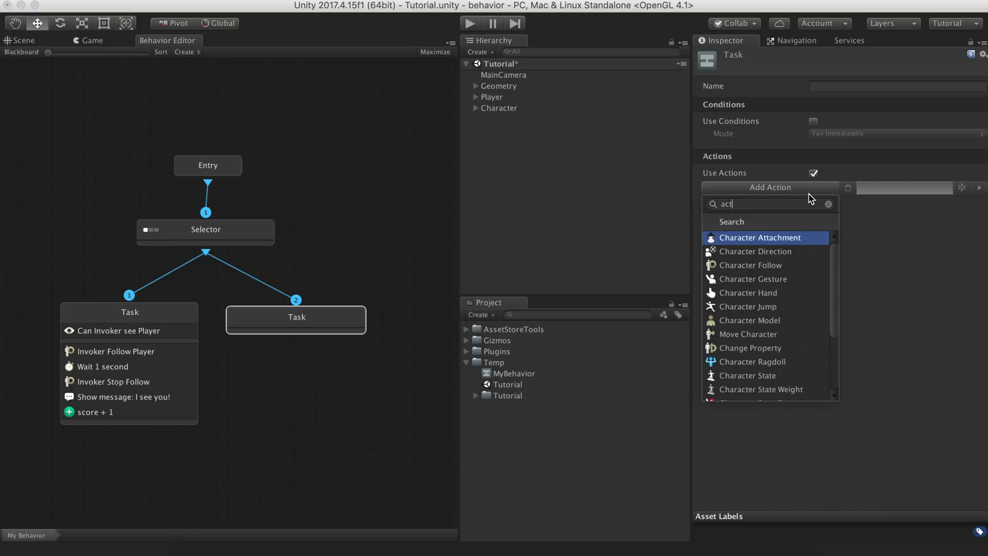
type("ions")
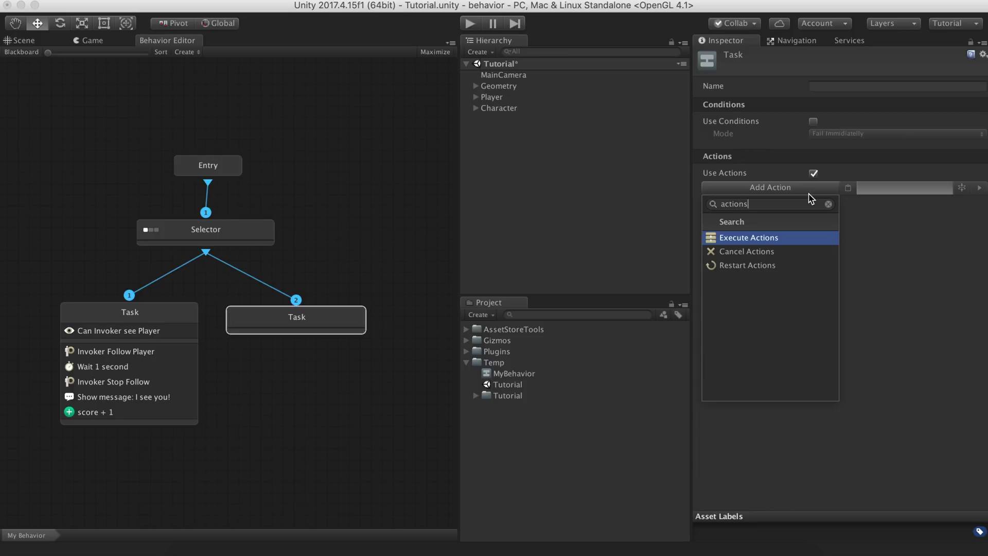
left_click(785, 238)
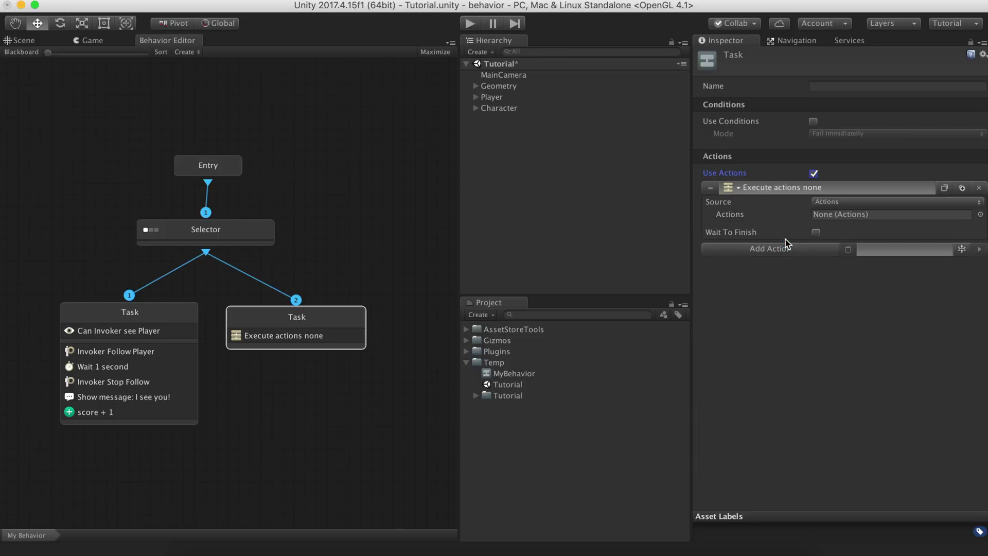
Set Execute Actions to the Invoker's local variable patrol, with Wait To Finish ticked
left_click(823, 204)
left_click(827, 215)
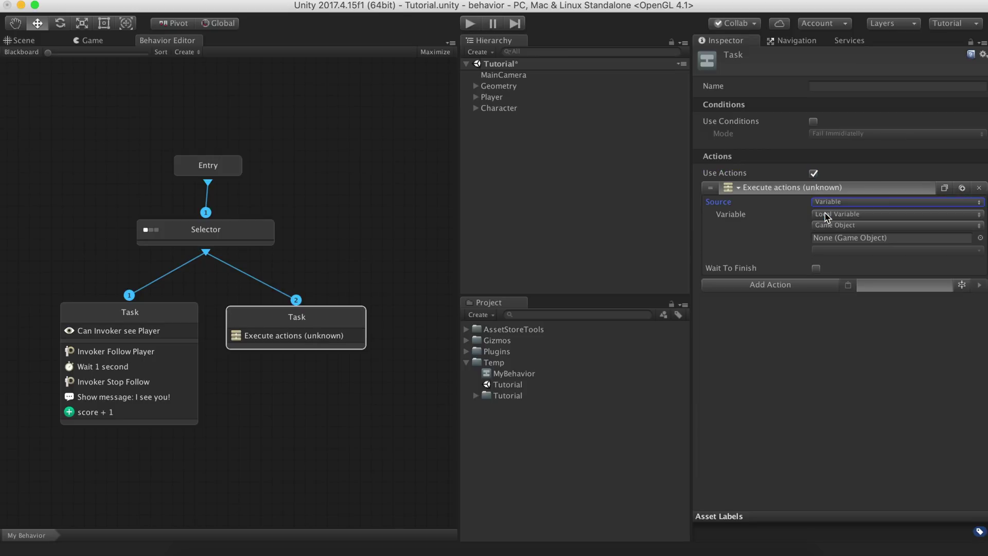
left_click(826, 215)
left_click(827, 215)
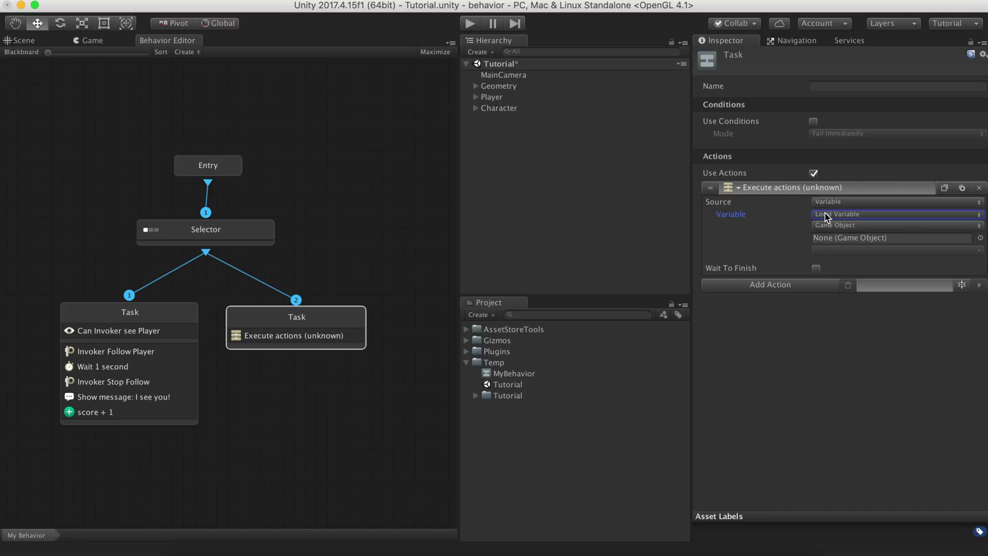
left_click(826, 225)
left_click(827, 215)
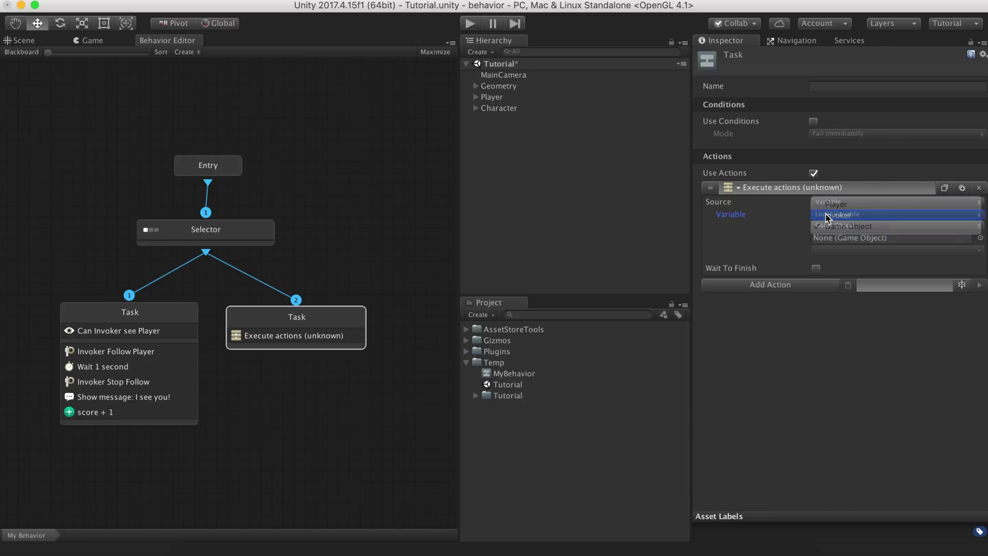
left_click(826, 249)
type("patrol")
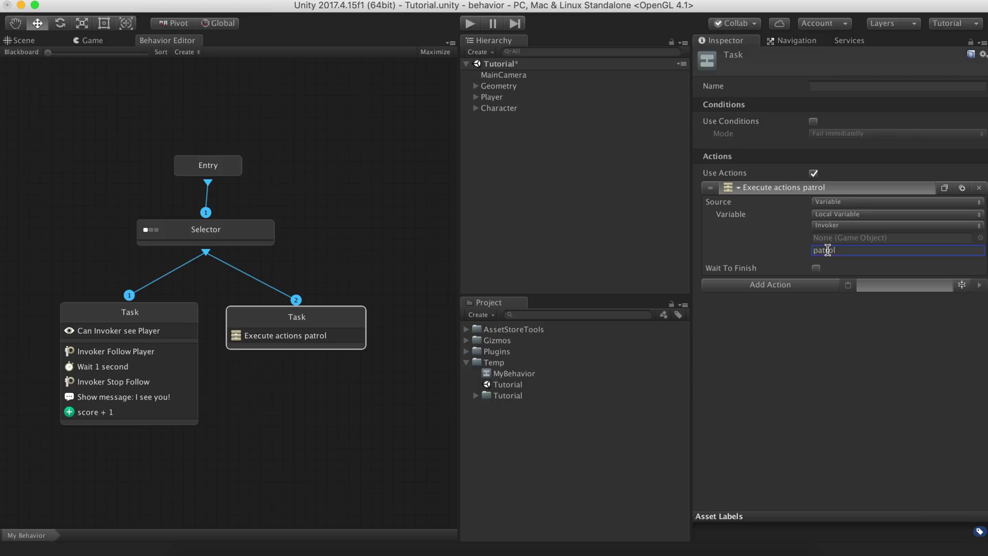
left_click(816, 268)
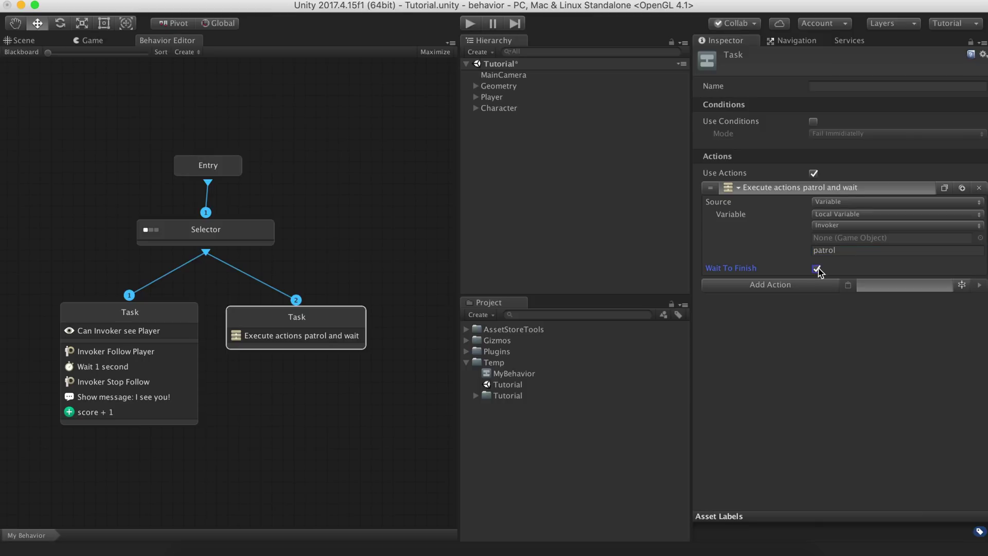
left_click(793, 189)
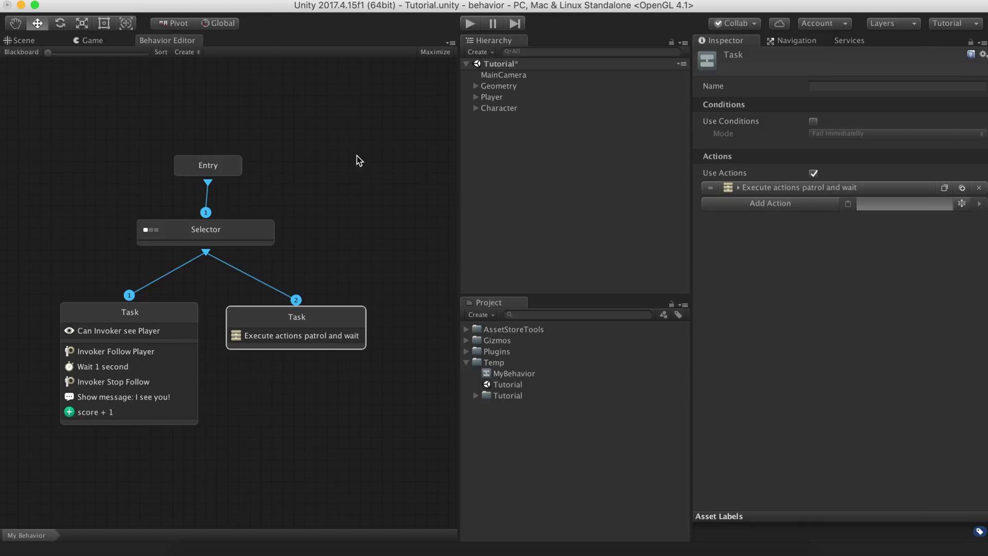
Add a Game Object parameter named patrol to the MyBehavior blackboard
left_click(22, 52)
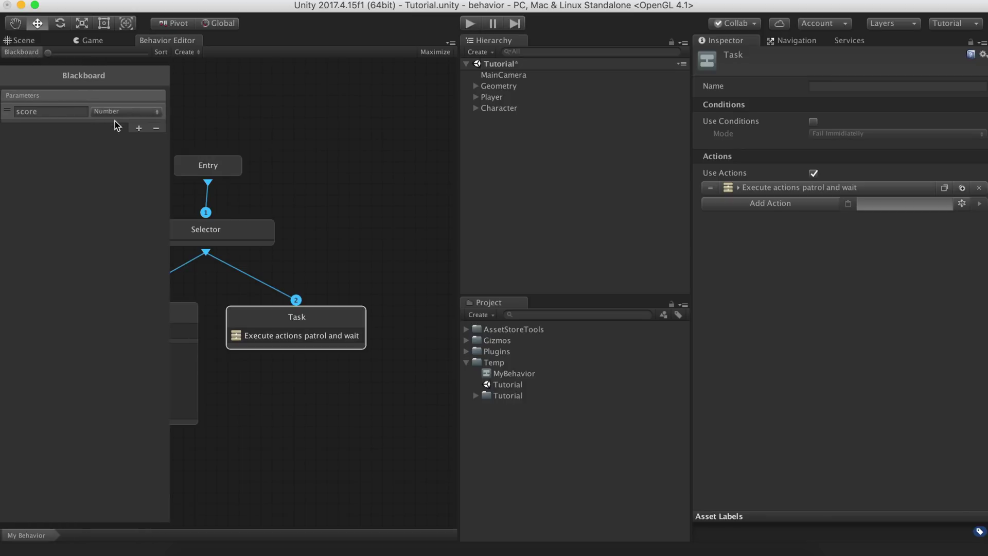
left_click(139, 128)
left_click(66, 128)
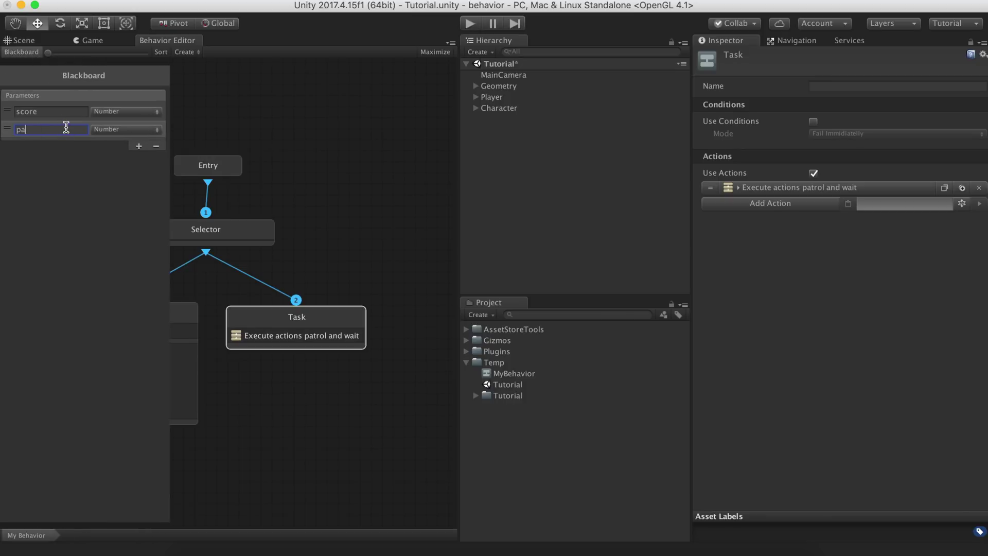
left_click(129, 131)
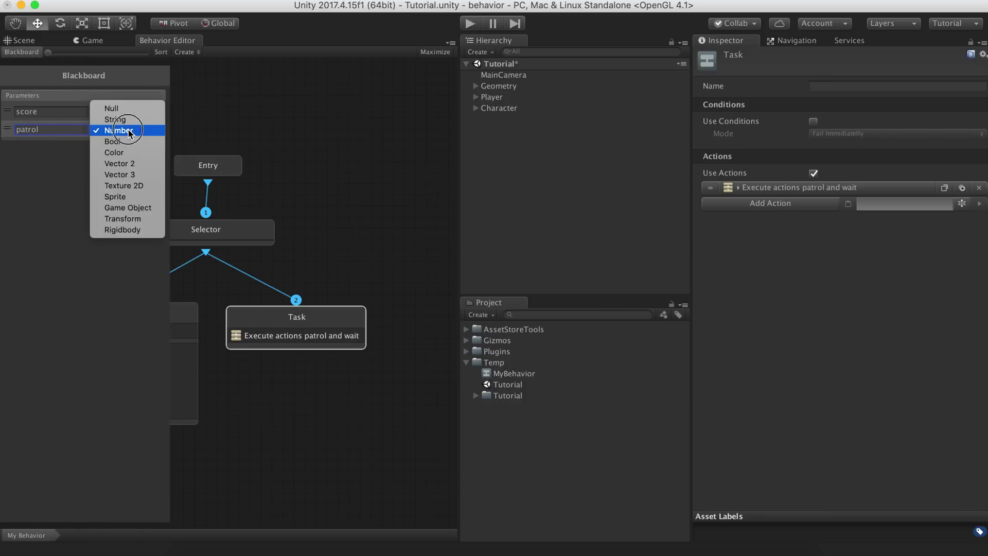
left_click(129, 208)
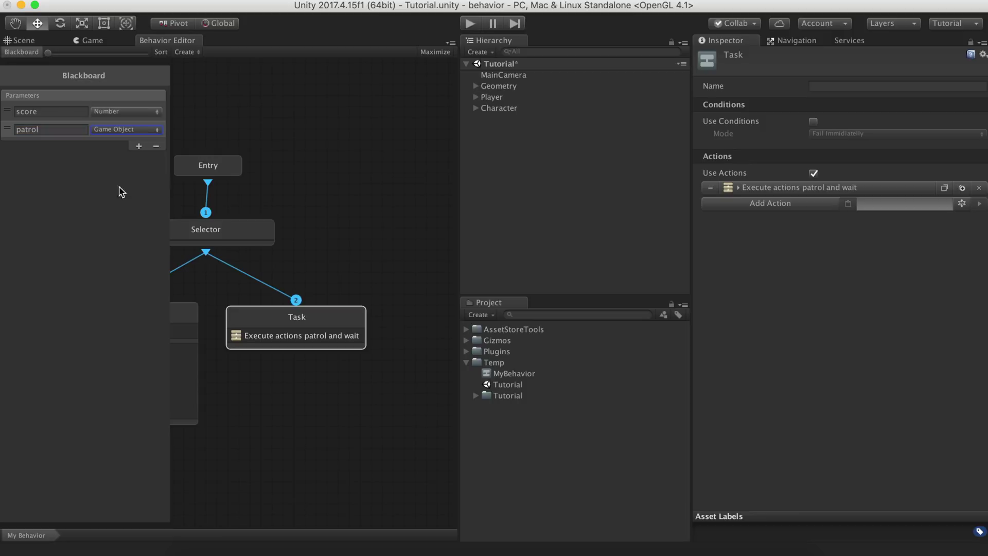
left_click(22, 53)
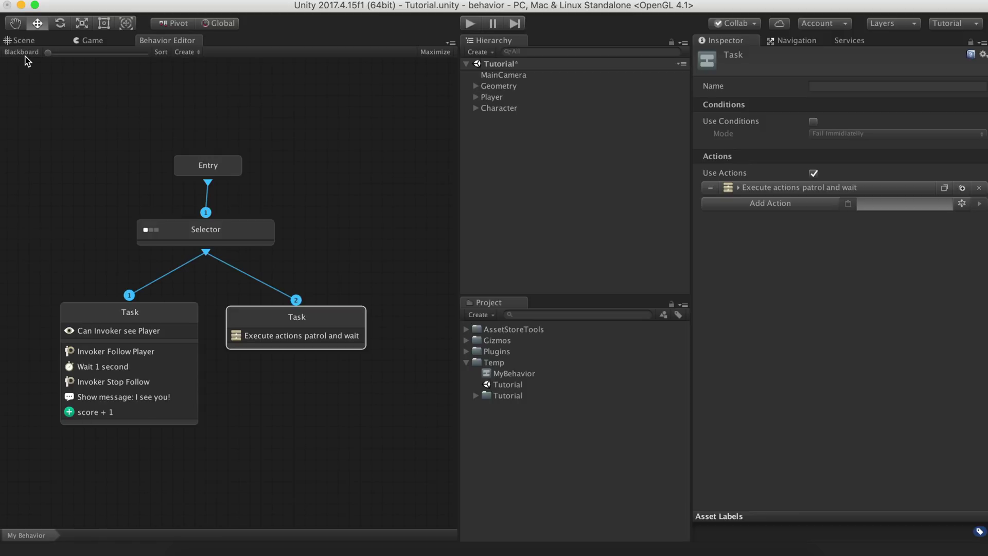
Check the Character's Behavior component, where patrol is listed as None
left_click(494, 109)
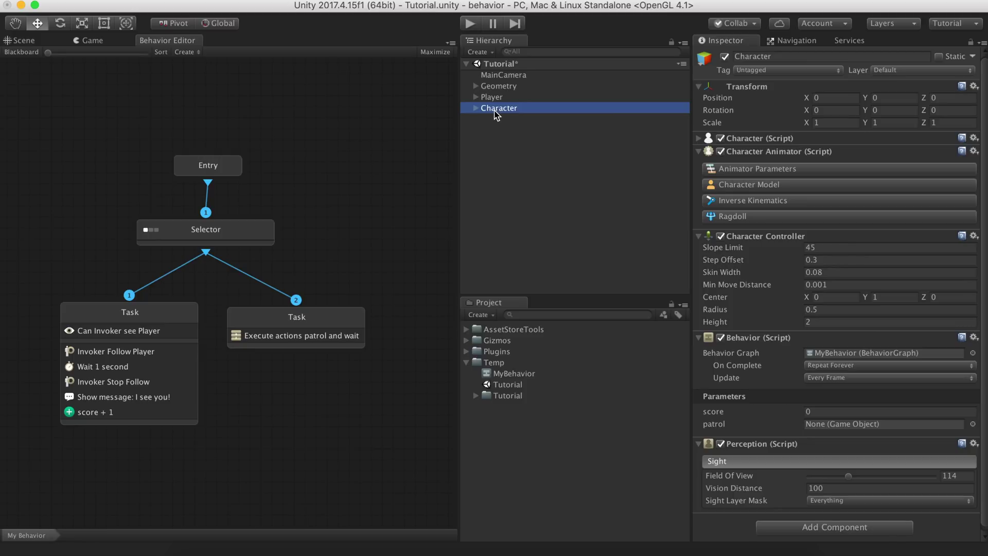
scroll(815, 194, "down", 1)
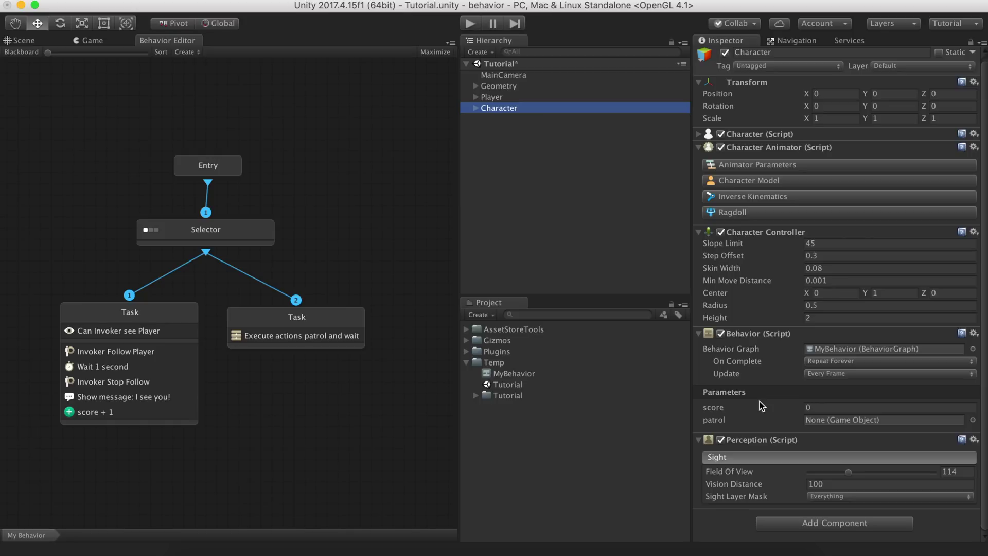
left_click(538, 184)
Create an Actions object in the scene and name it Patrol
right_click(537, 180)
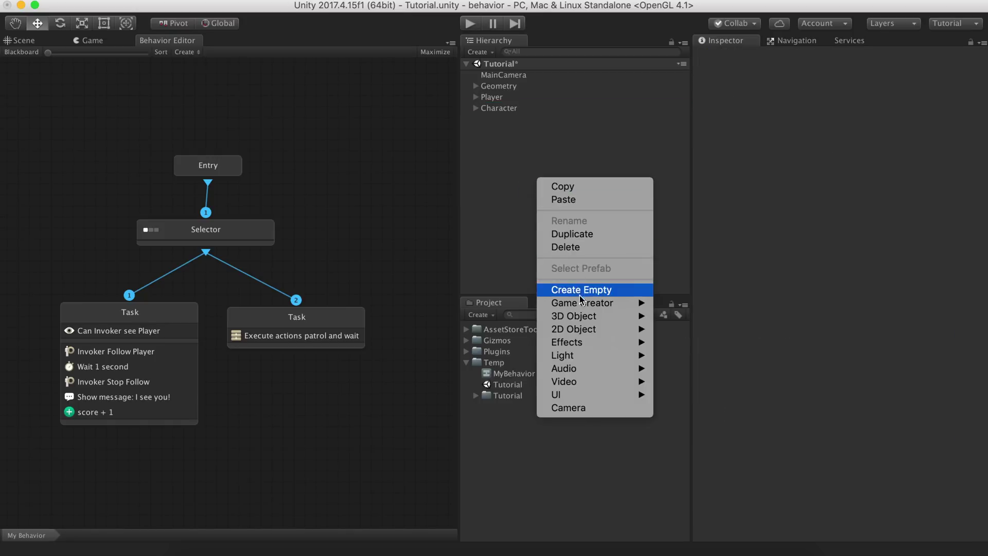
mouse_move(581, 305)
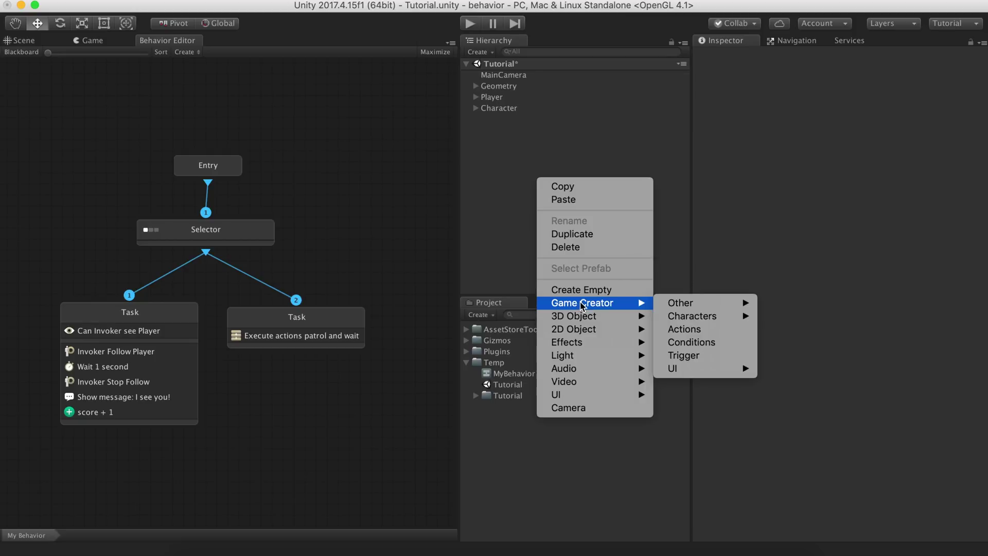
left_click(680, 329)
key("Return")
type("Pa")
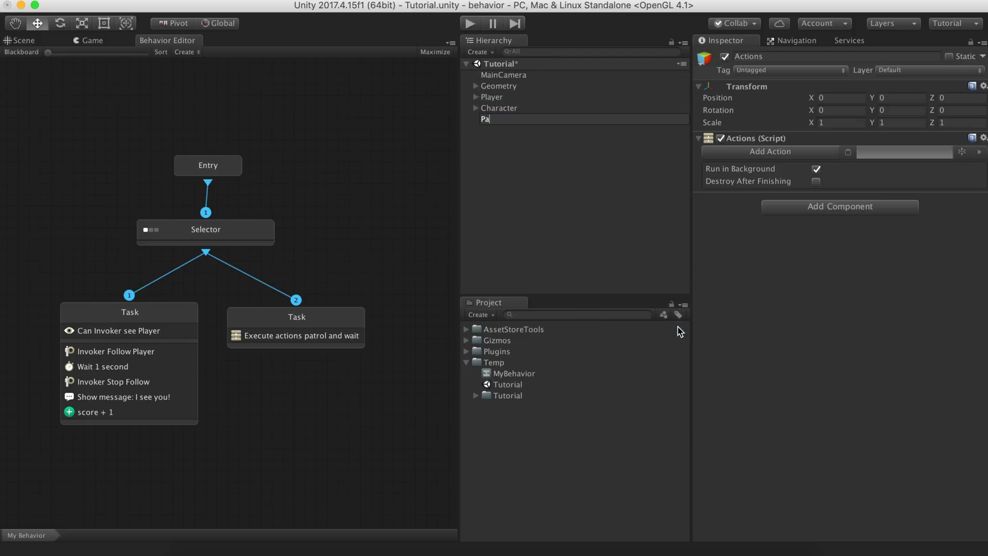
type("trol")
key("Return")
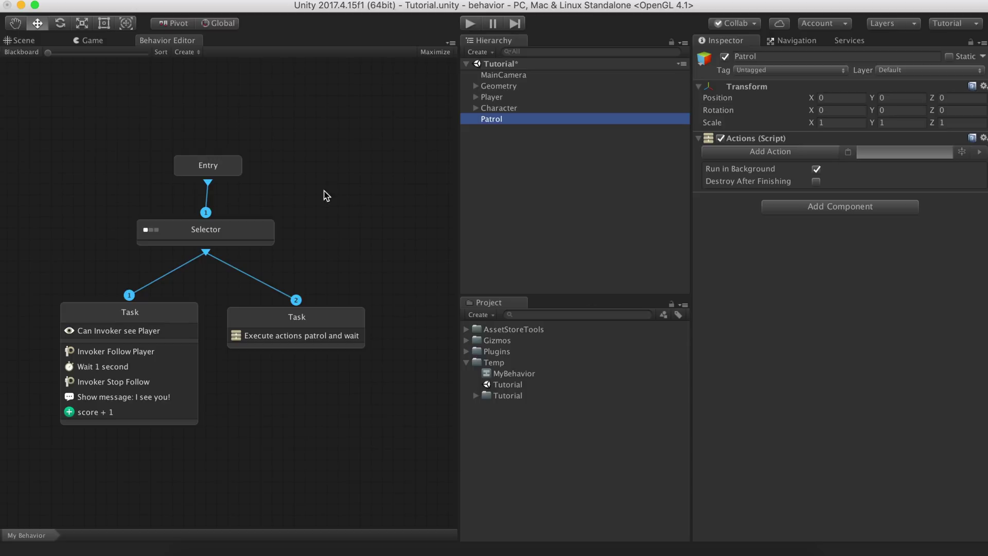
Place a navigation Marker on the floor and duplicate it, spreading copies across the floor
left_click(27, 41)
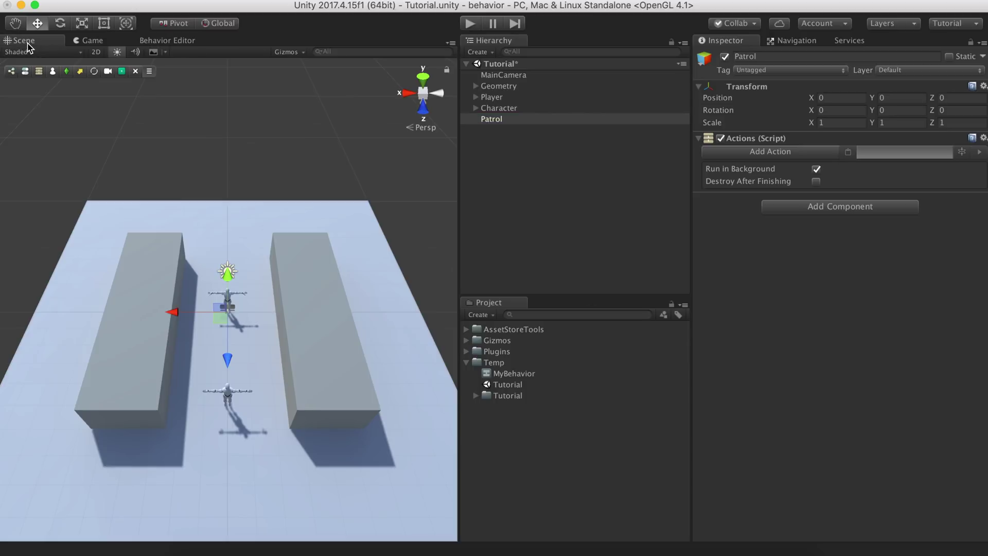
left_click(495, 186)
right_click(499, 185)
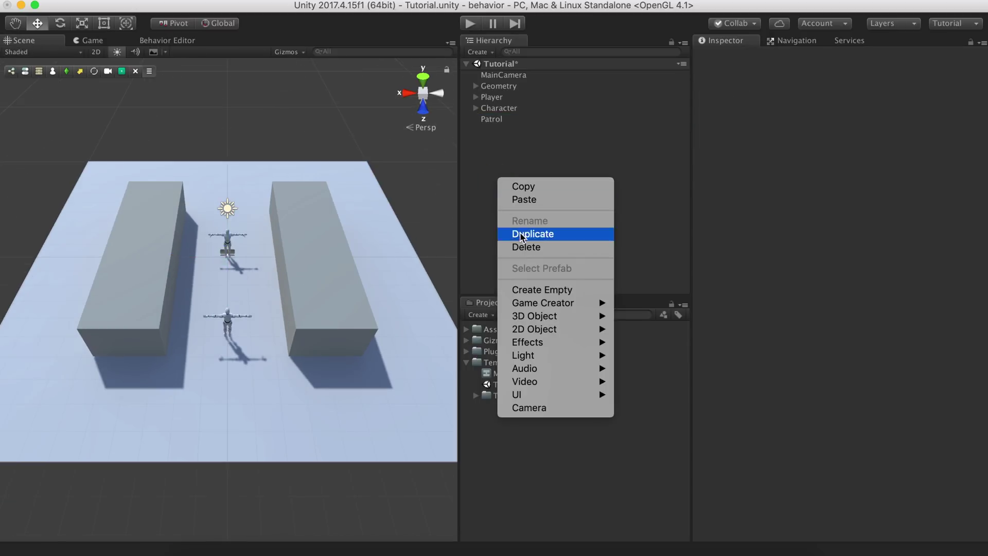
mouse_move(540, 303)
mouse_move(681, 303)
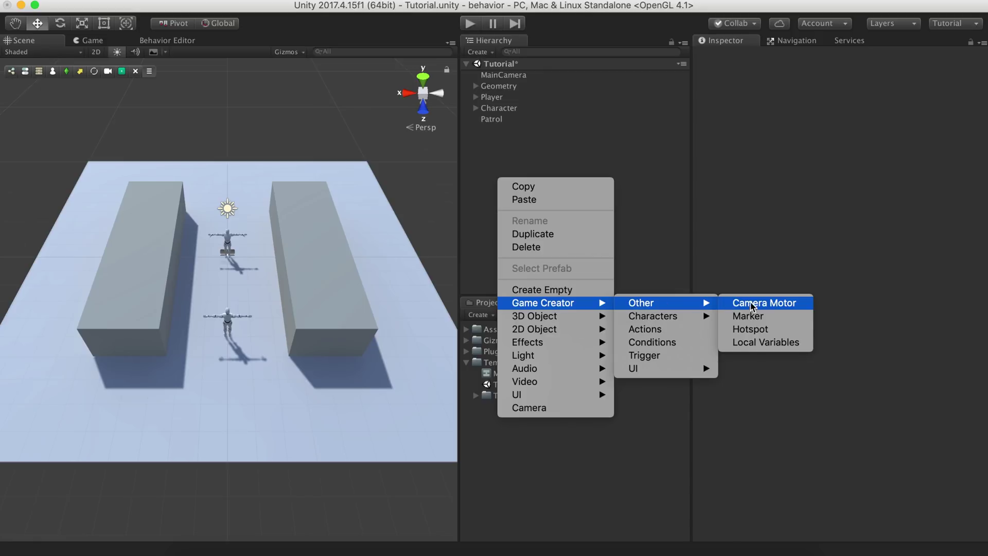
left_click(741, 323)
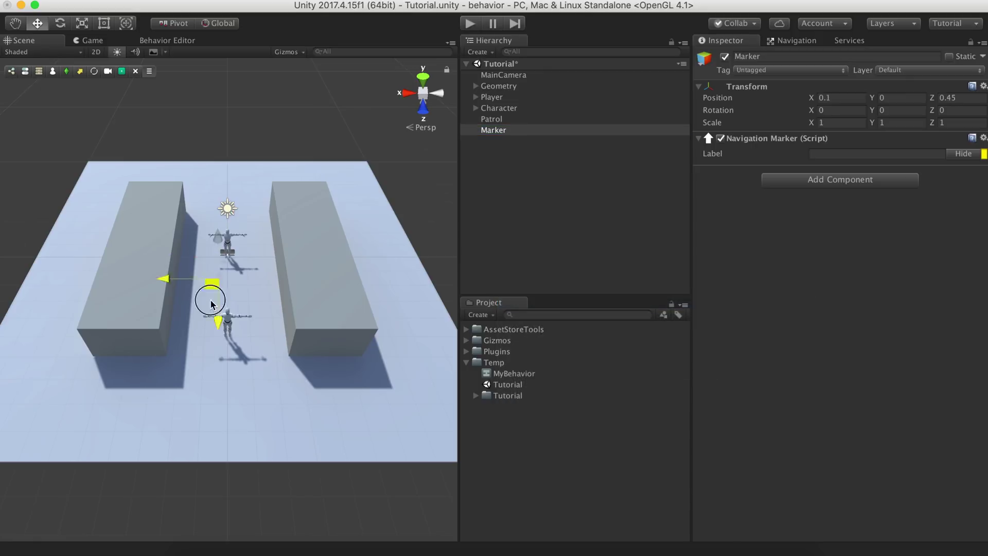
mouse_move(230, 293)
left_mouse_down()
mouse_move(224, 404)
mouse_move(62, 393)
mouse_move(5, 457)
left_mouse_up()
key("super+d")
key("super+d")
mouse_move(46, 388)
left_mouse_down()
mouse_move(432, 388)
mouse_move(417, 385)
left_mouse_up()
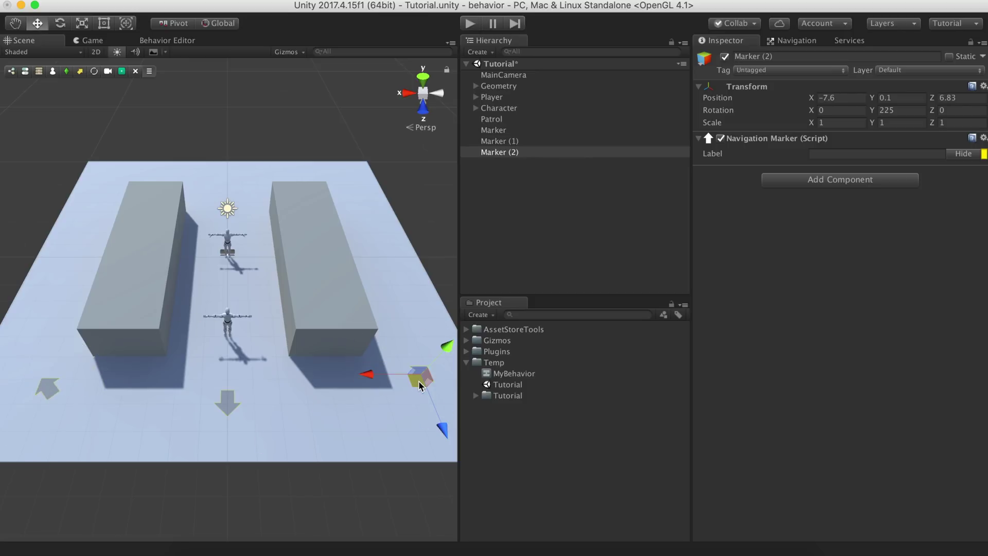
left_click(492, 119)
left_click(779, 152)
Give Patrol three Move Character actions sending the Invoker to Marker, Marker (1) and Marker (2)
type("Character Move")
key("Return")
left_click(897, 166)
left_click(897, 183)
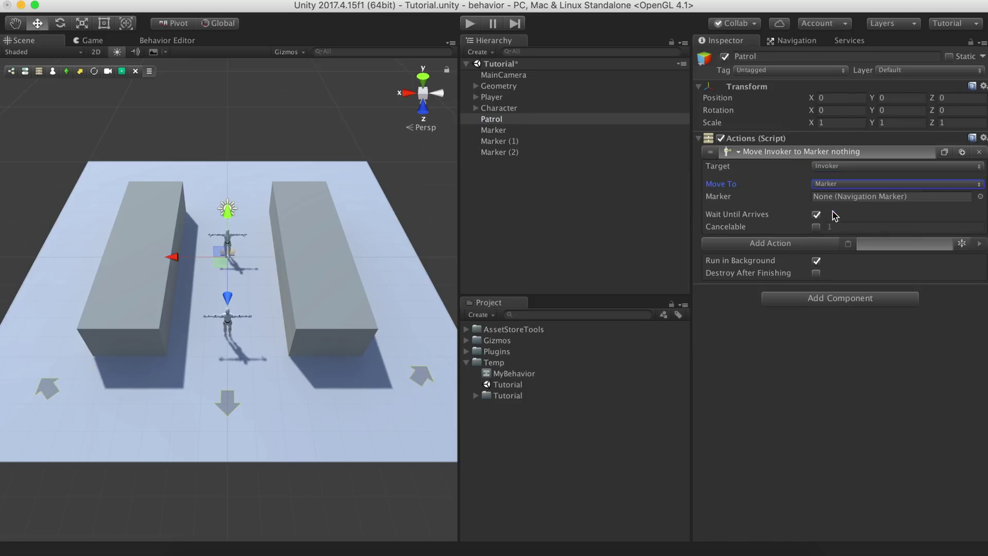
left_click_drag(492, 129, 892, 194)
left_click(961, 152)
left_click_drag(499, 141, 892, 211)
left_click(962, 168)
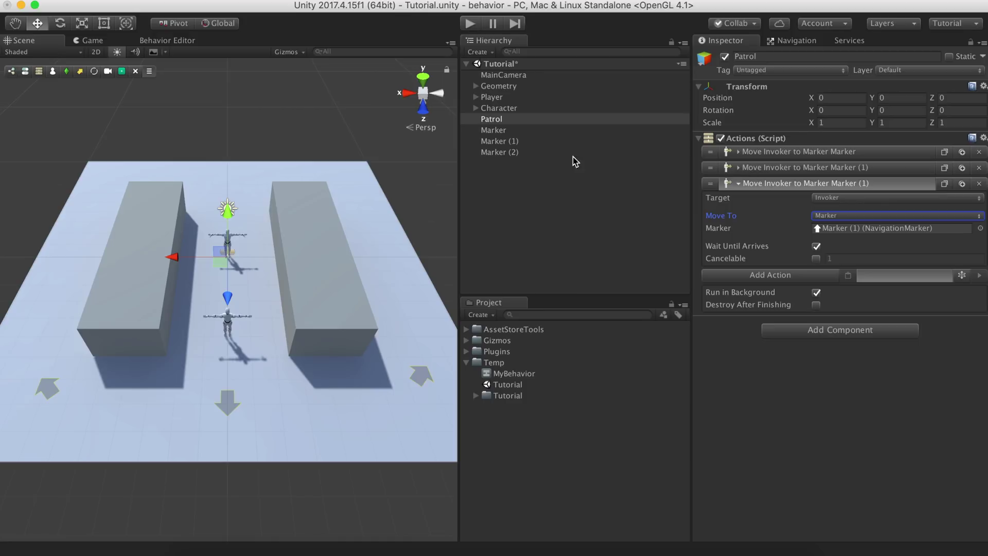
left_click_drag(514, 152, 833, 230)
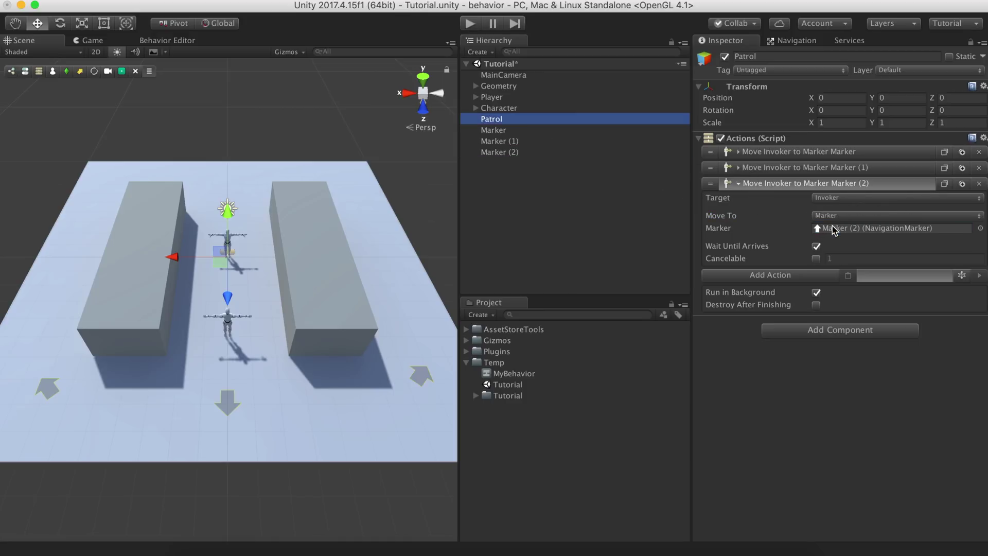
left_click(834, 188)
Set Patrol as the Character's patrol parameter and dock the behavior graph below the scene
left_click(499, 107)
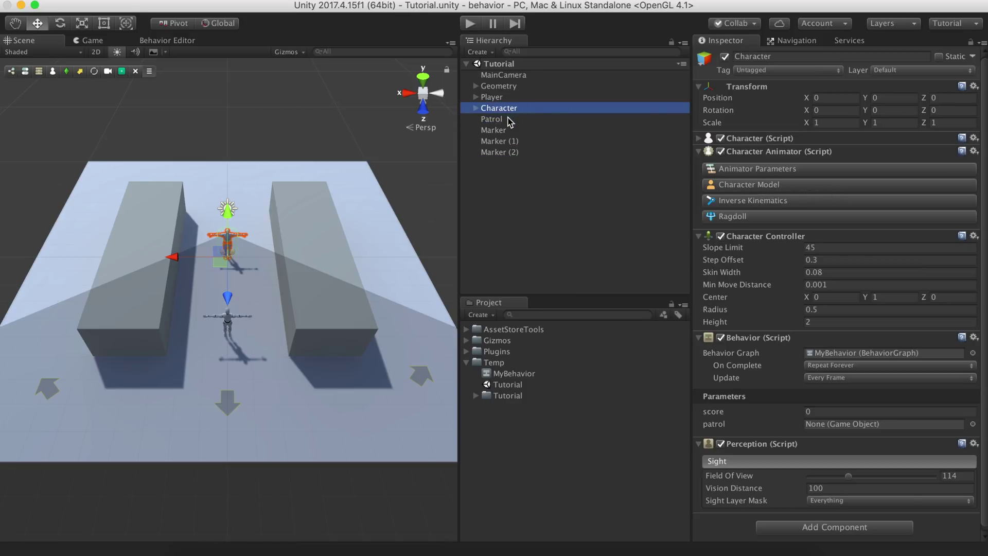
left_click_drag(502, 119, 835, 427)
left_click_drag(211, 49, 282, 380)
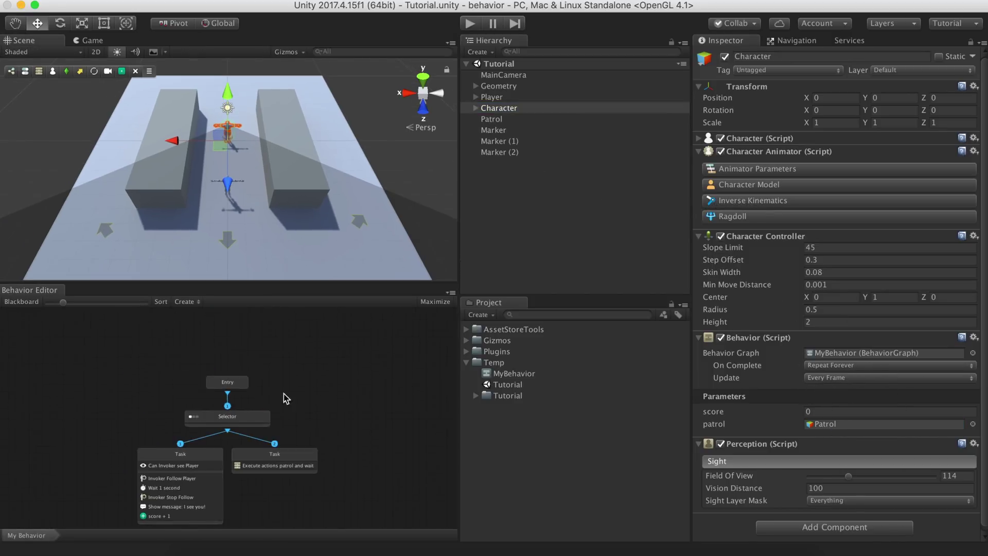
Play the scene to test the patrol, then move the Entry node higher
left_click(466, 30)
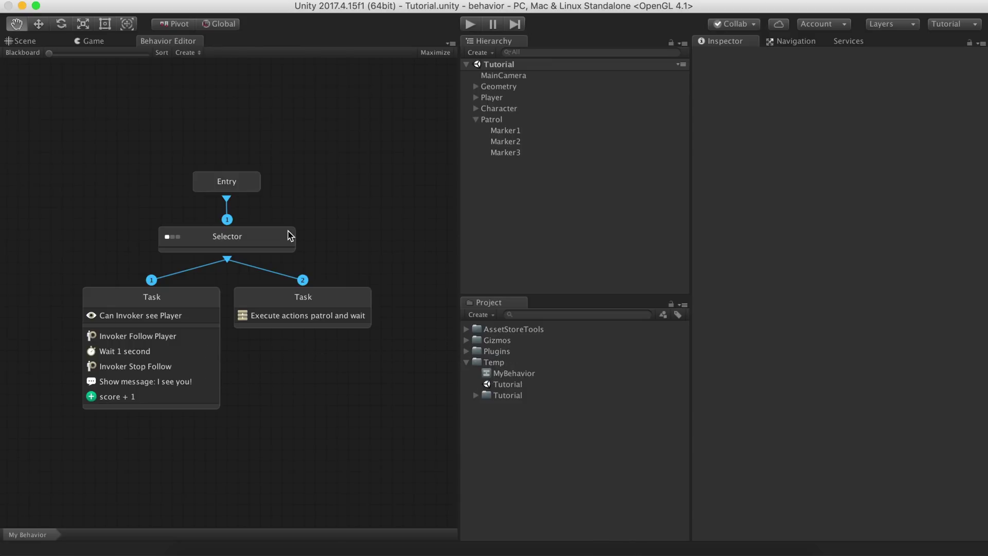
left_click_drag(234, 185, 244, 148)
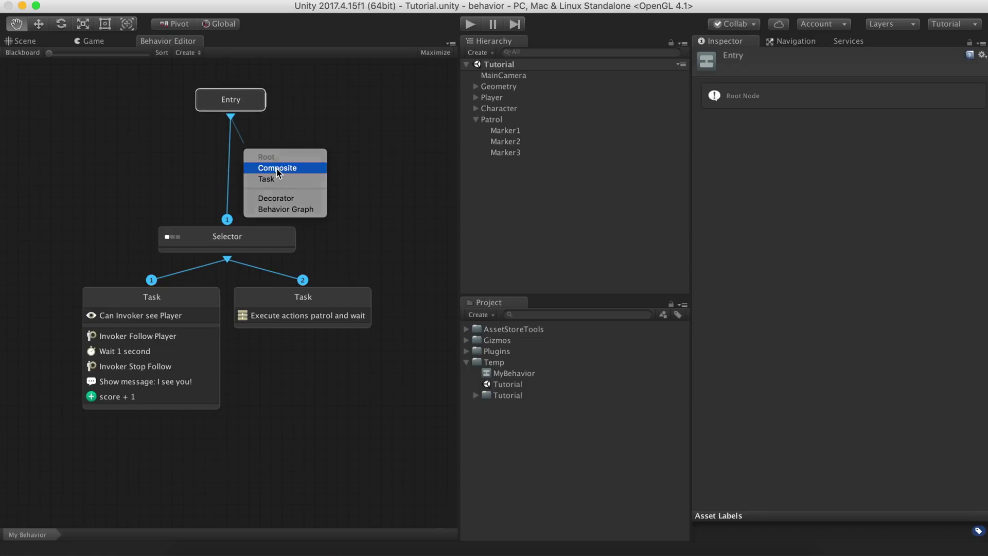
Add a composite under Entry linked to the Selector and make it a Sequence
left_click(278, 168)
left_click_drag(244, 175, 229, 215)
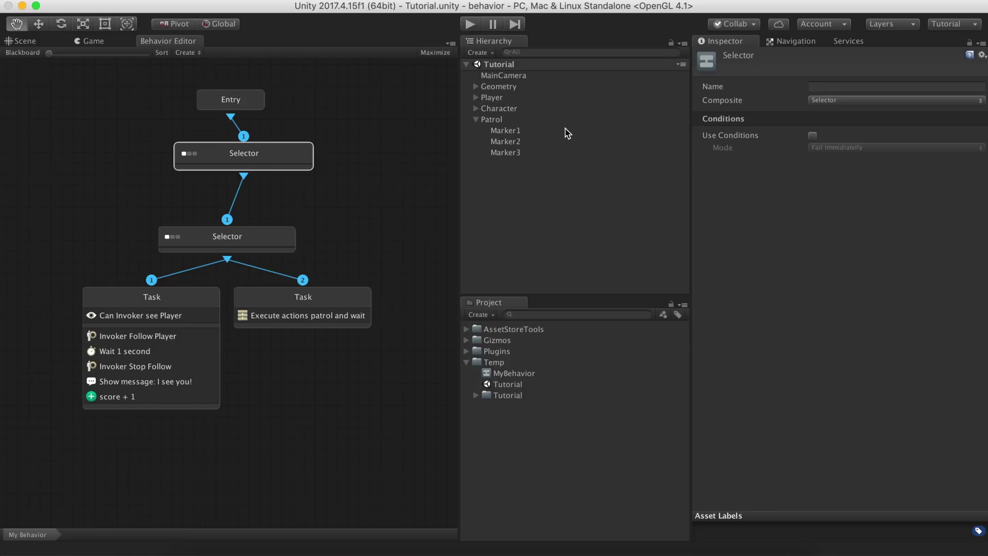
left_click(835, 101)
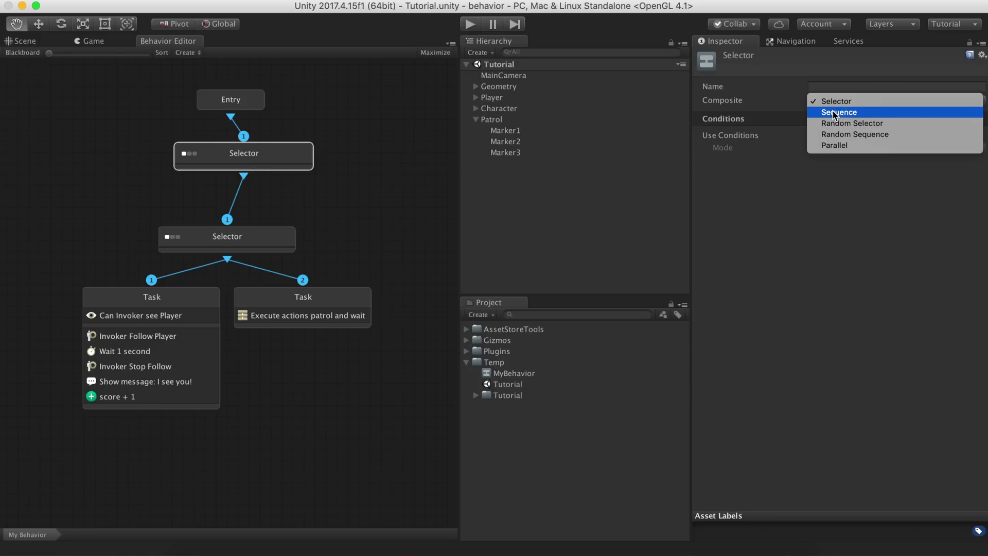
left_click(835, 113)
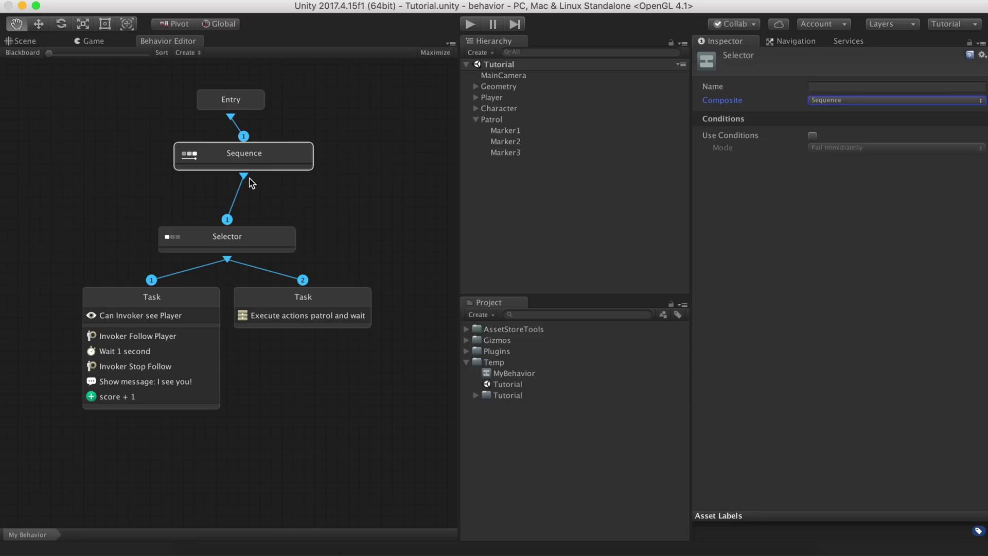
left_click_drag(242, 178, 51, 204)
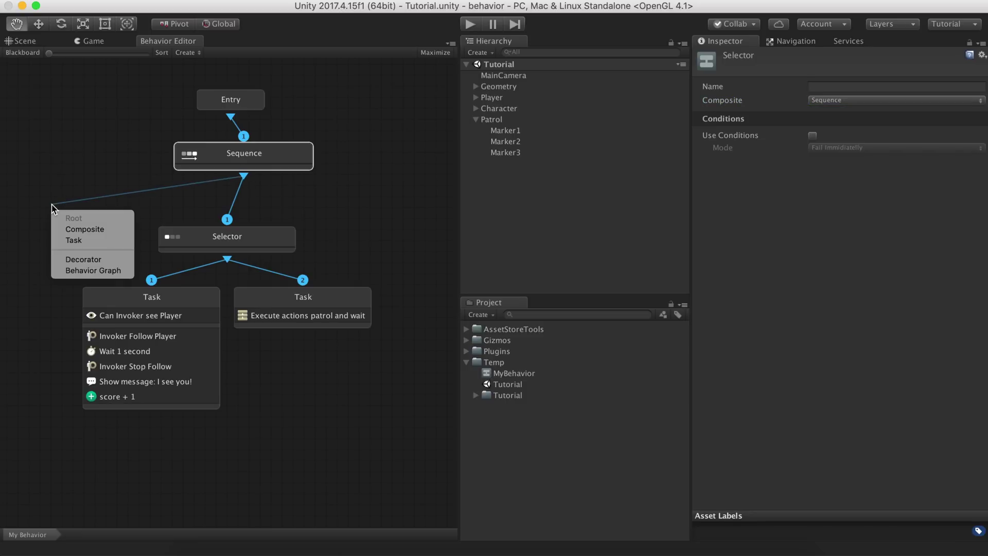
Add a first Task under Sequence that changes the Invoker's state to Meditate
left_click(75, 239)
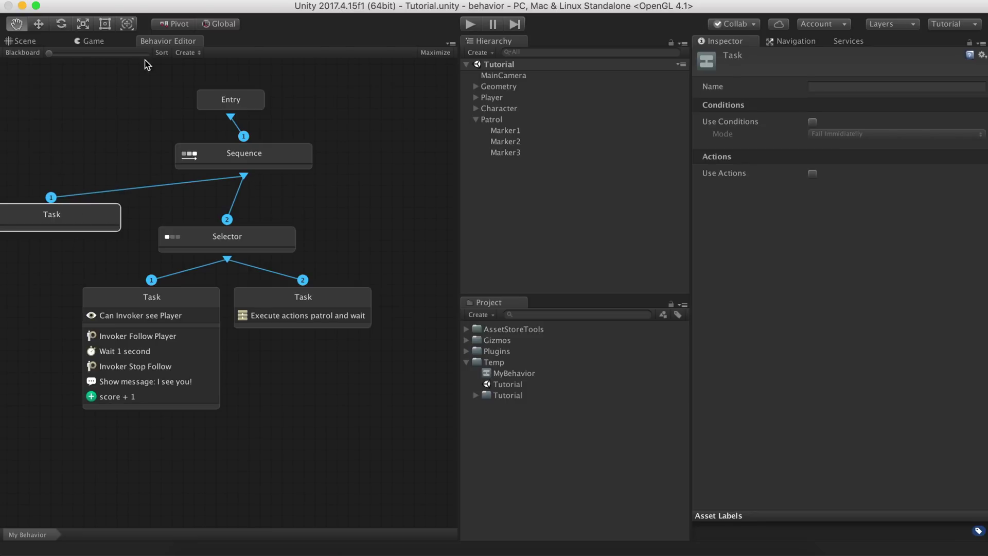
left_click(163, 53)
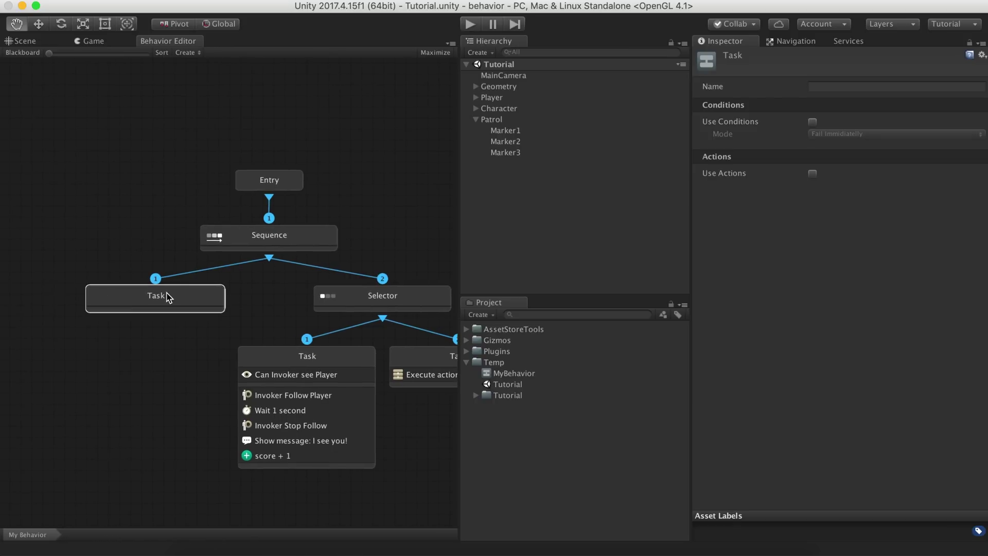
left_click(813, 174)
left_click(769, 187)
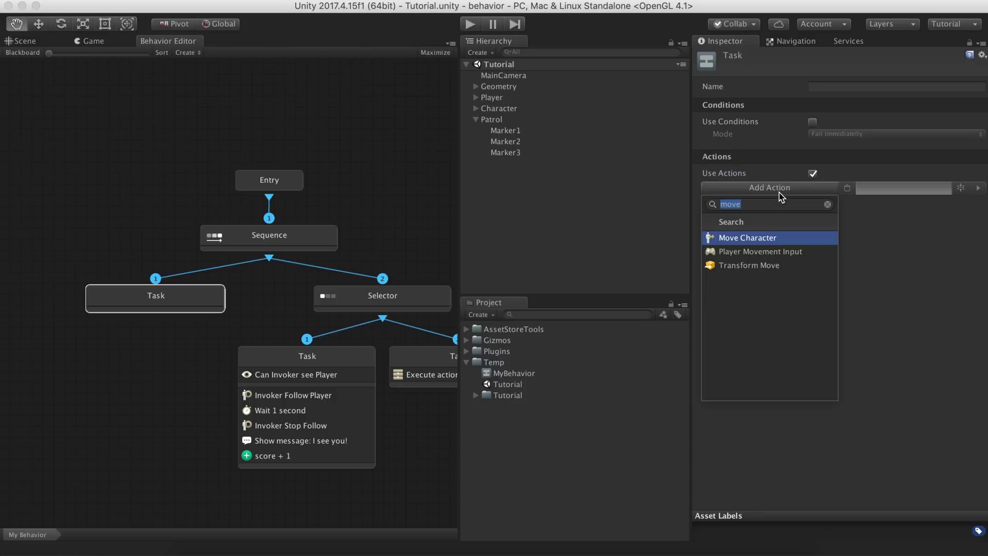
type("chara")
key("Return")
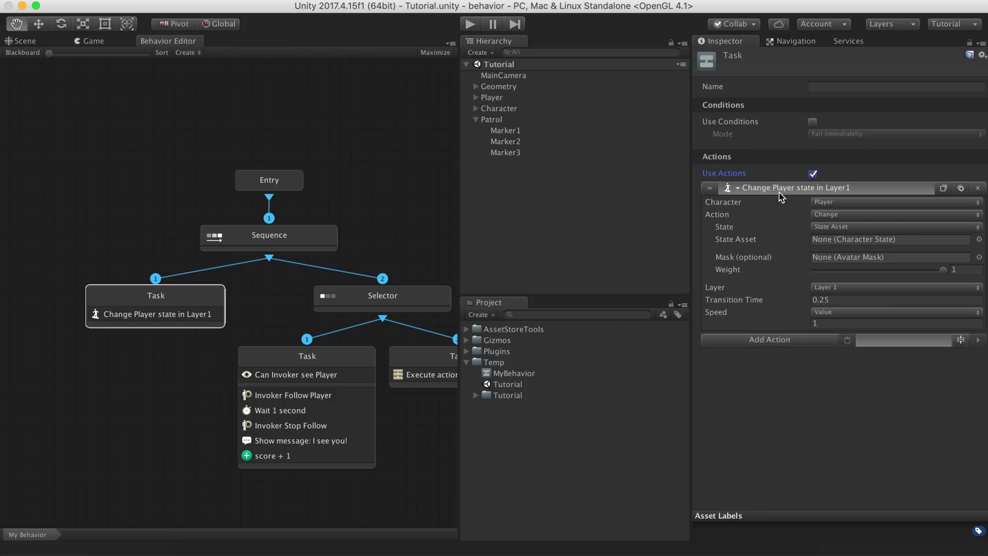
left_click(857, 203)
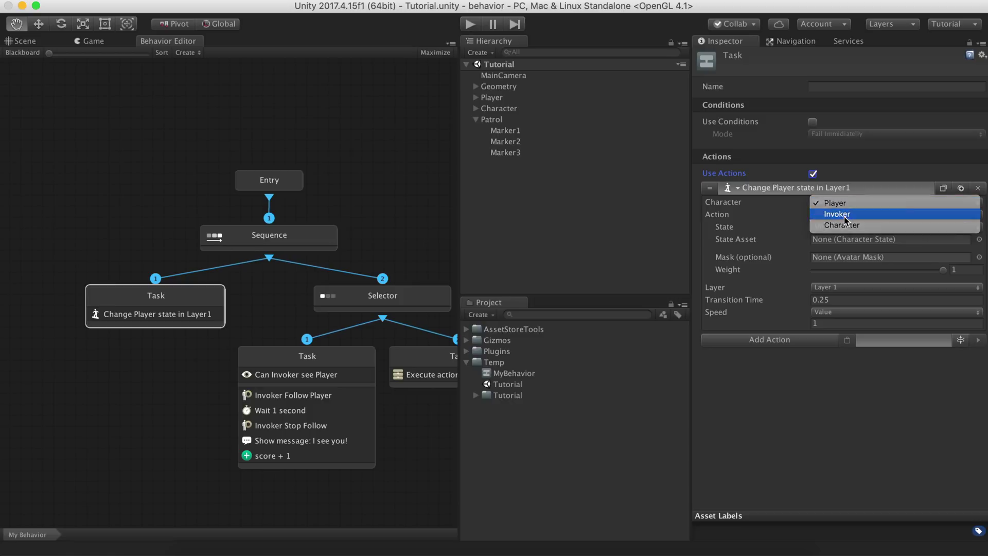
left_click(847, 216)
left_click(979, 240)
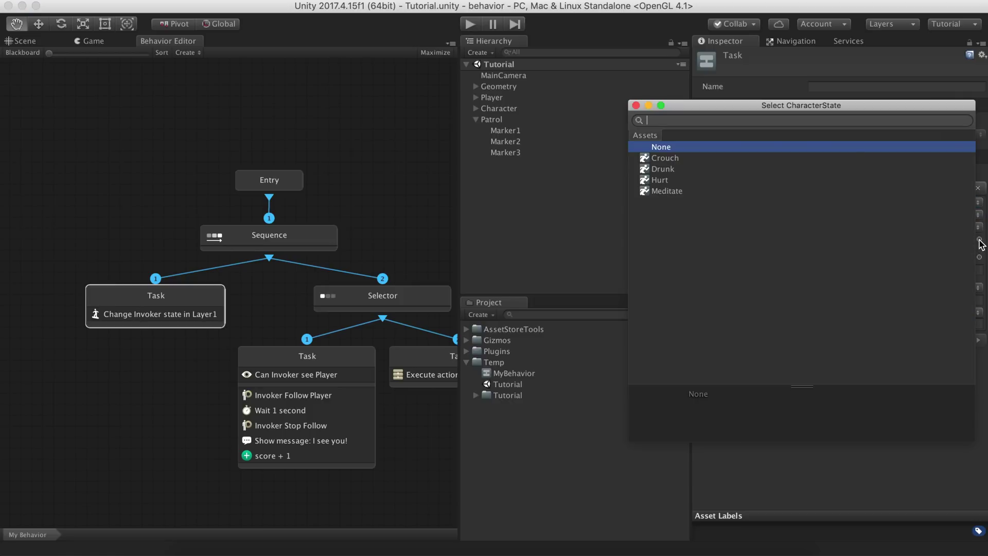
type("med")
key("Down")
key("Return")
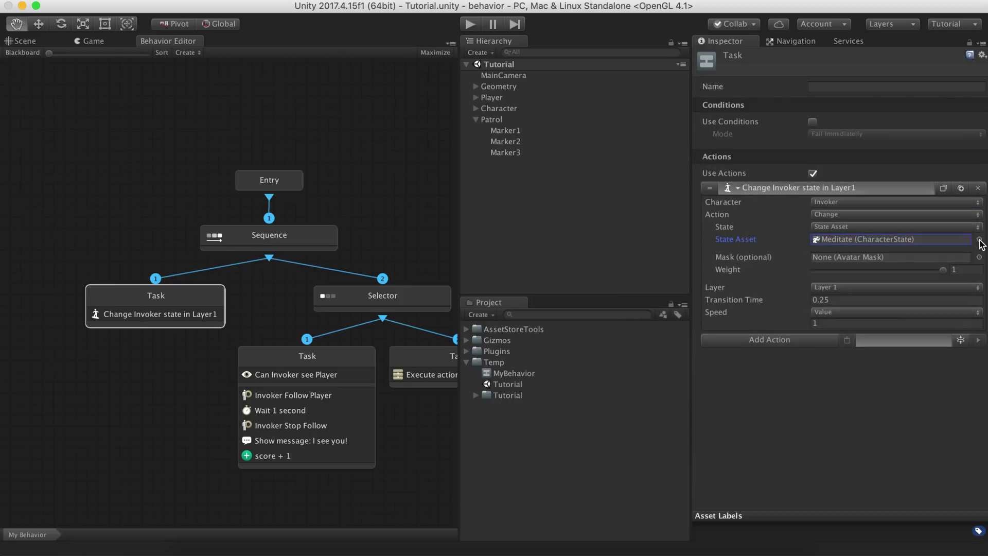
left_click(845, 189)
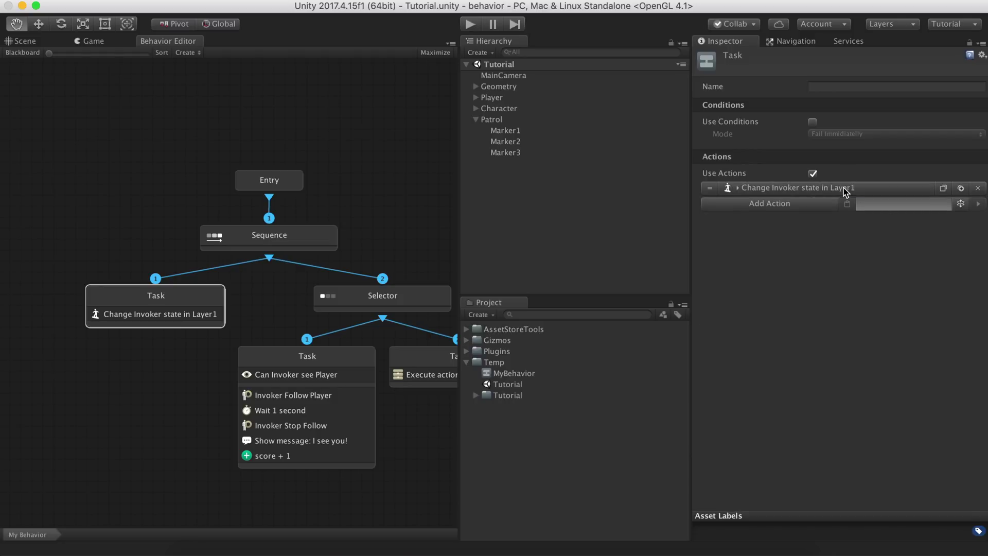
Add a Simple Message action showing 5... to the Task
left_click(812, 205)
type("mess")
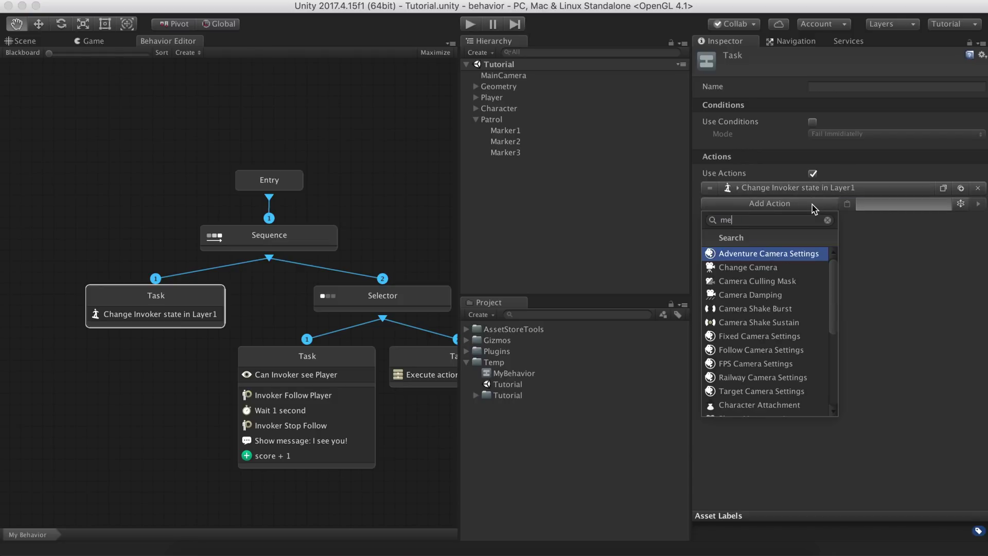
key("Down")
key("Down")
key("Return")
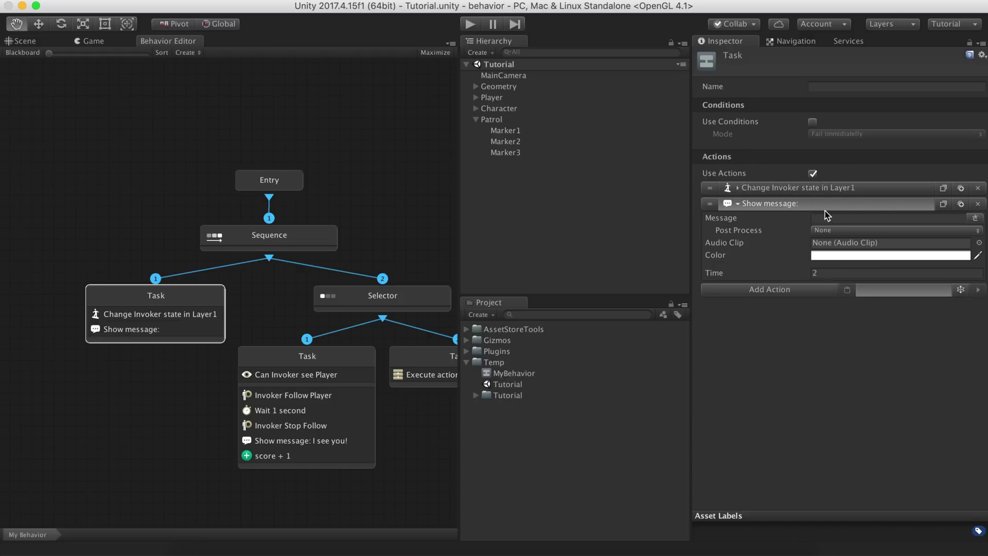
left_click(829, 215)
type("5...")
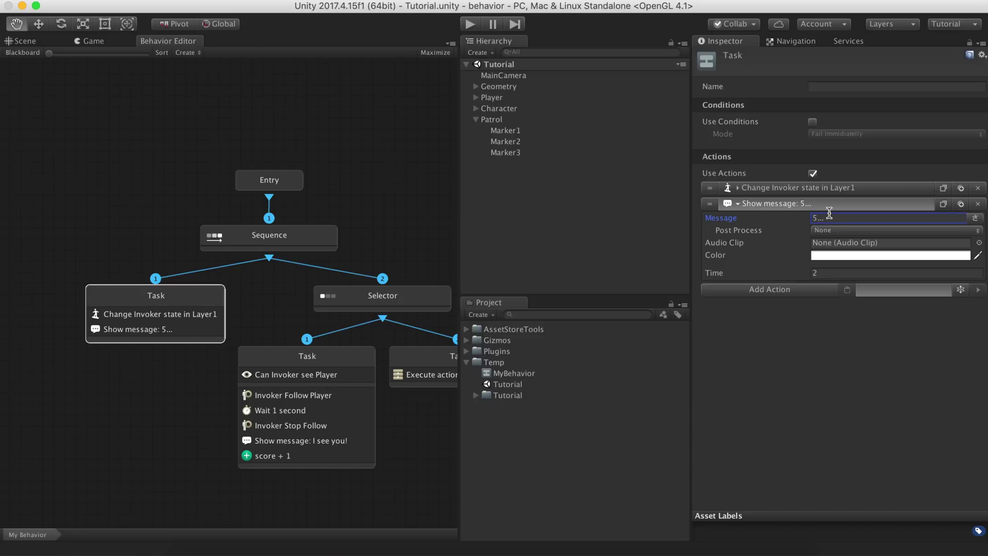
left_click(829, 204)
Duplicate the message into copies reading 4..., 3..., 2..., 1... and Here I come!
left_click(743, 219)
left_click(831, 234)
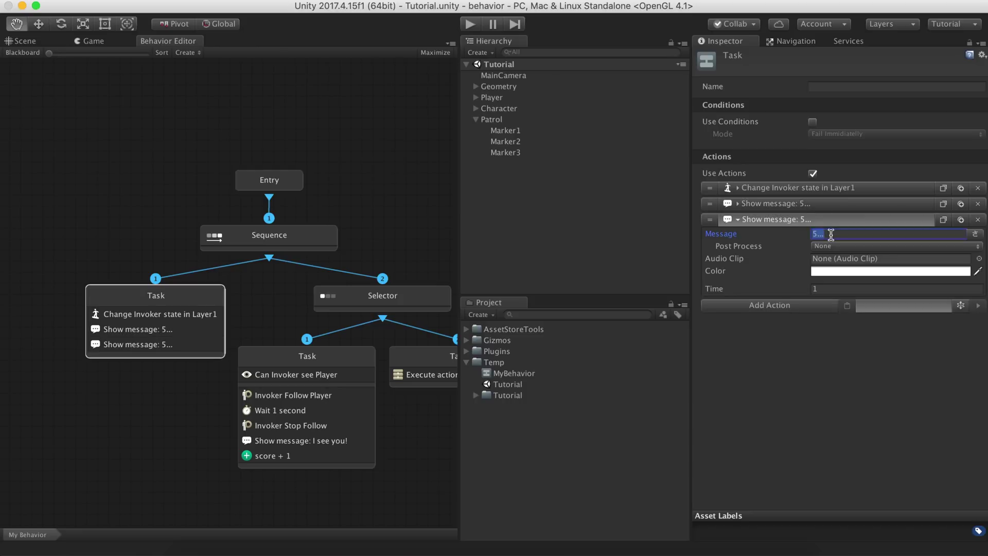
key("super+d")
left_click(834, 249)
key("super+d")
left_click(843, 265)
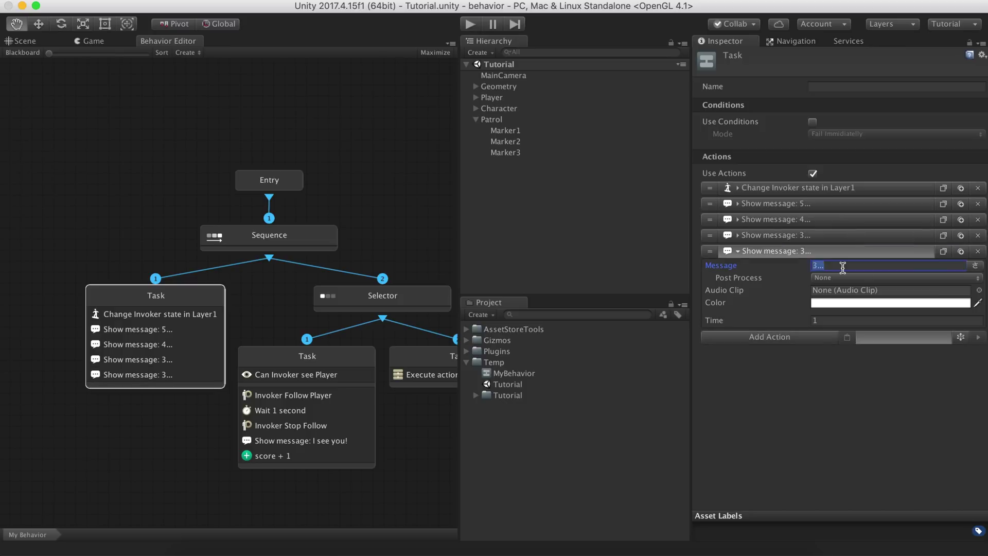
key("super+d")
left_click(843, 280)
key("super+d")
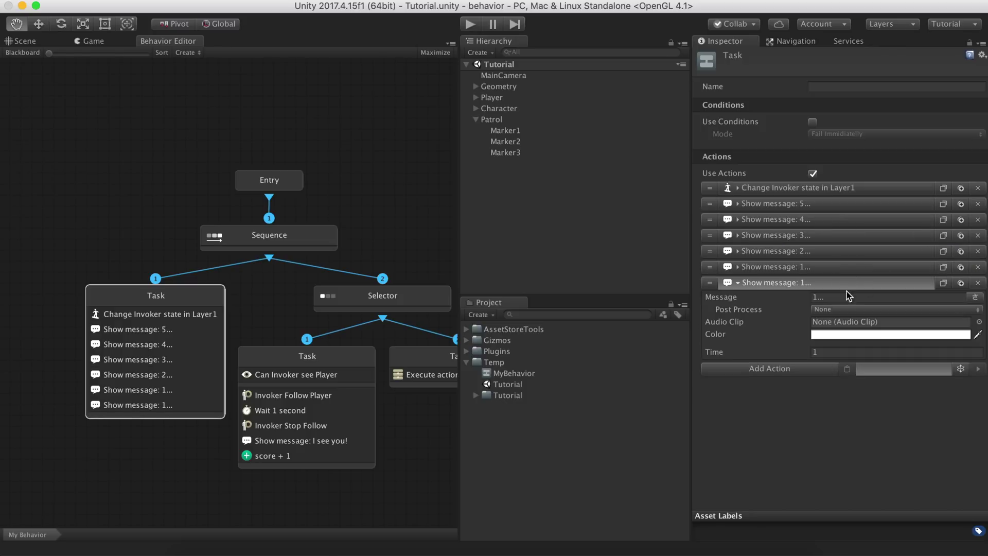
left_click(841, 296)
type("Here I come!")
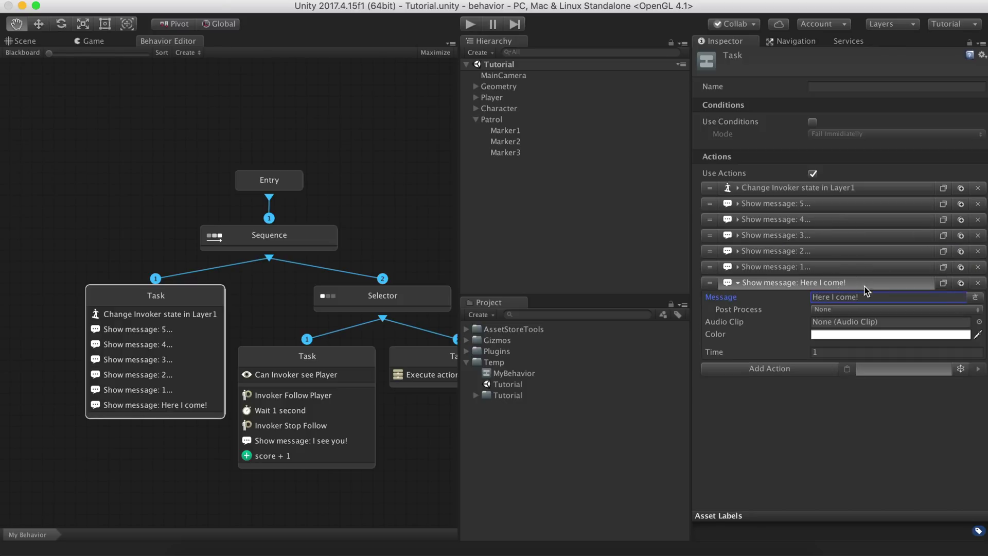
left_click(864, 286)
Add a Character State action that resets the Invoker's state
left_click(817, 299)
type("st")
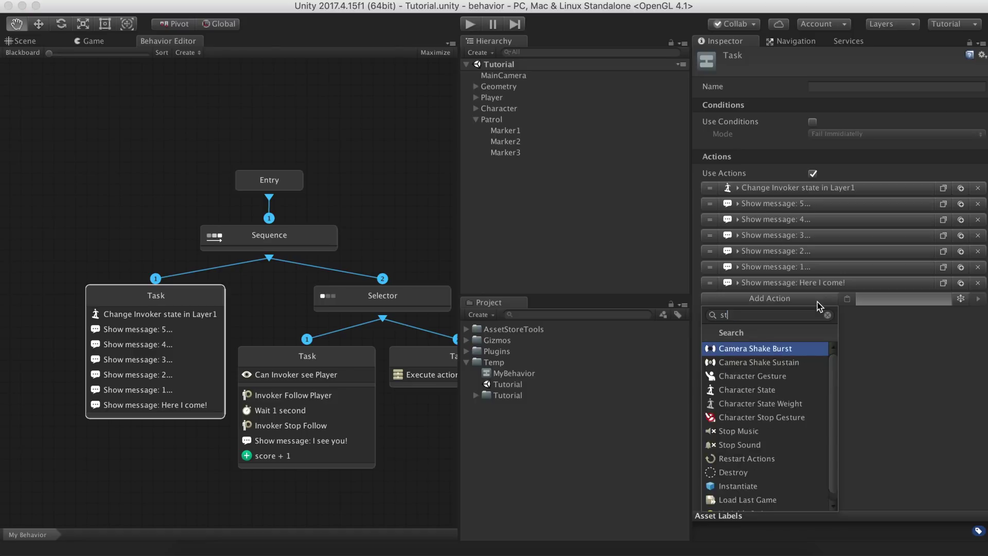
type("ate")
key("Return")
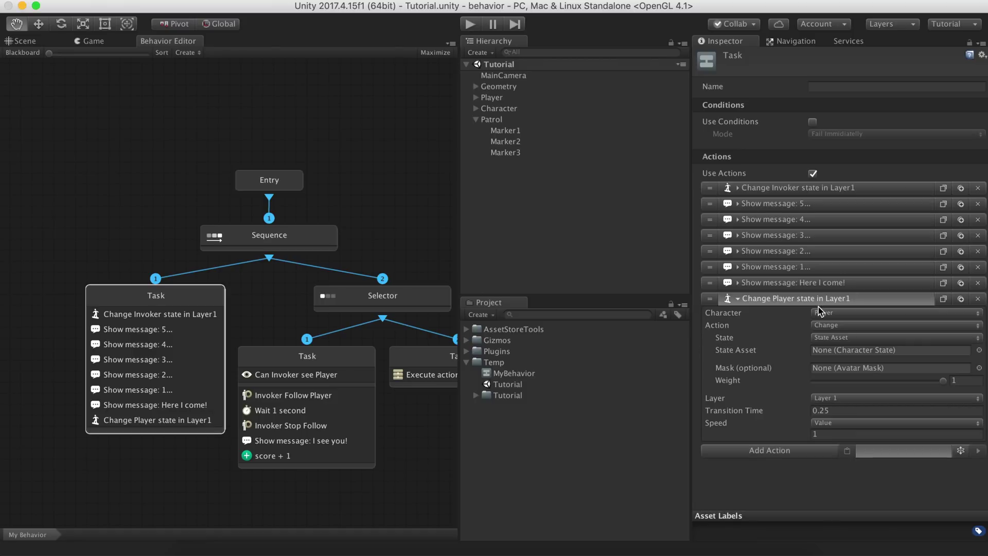
left_click(819, 311)
left_click(824, 327)
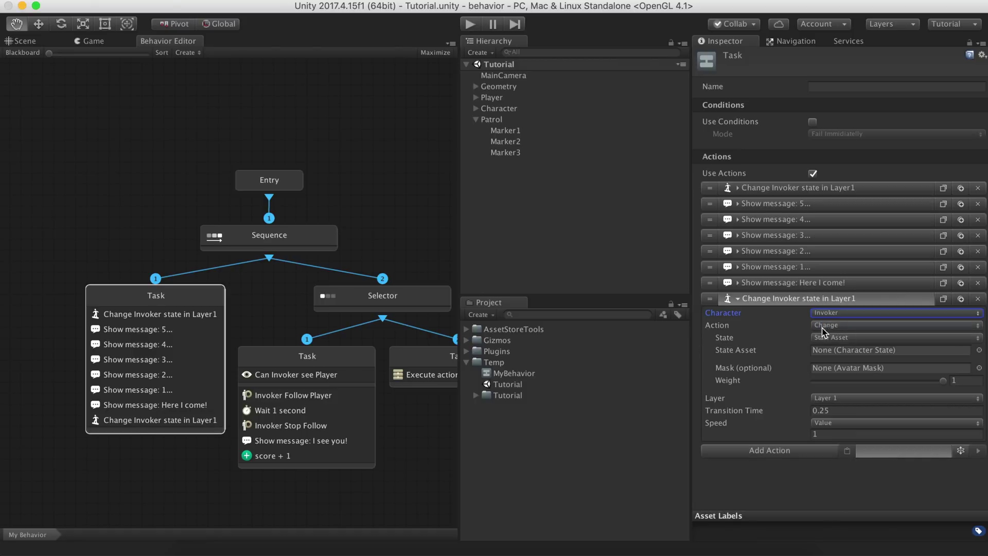
left_click(822, 326)
left_click(823, 335)
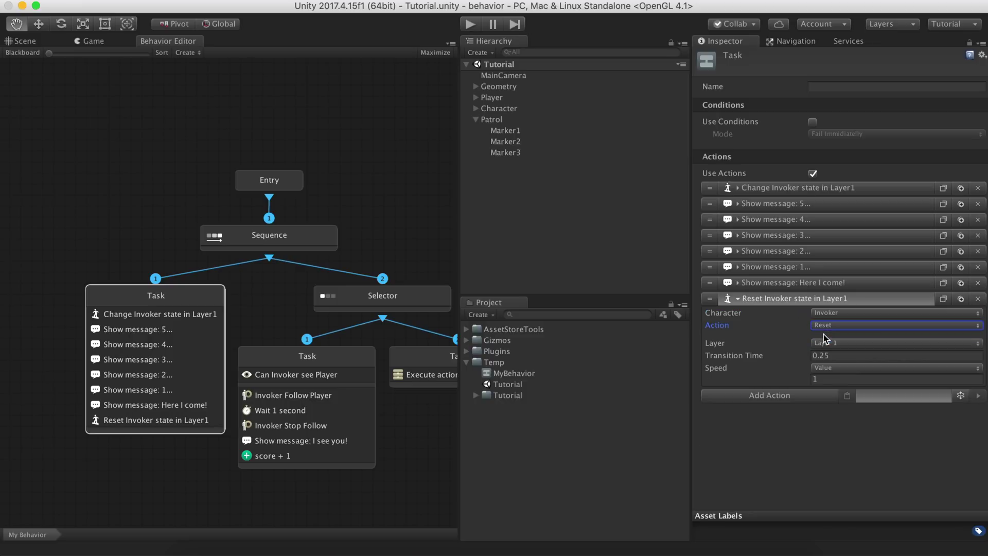
left_click(814, 303)
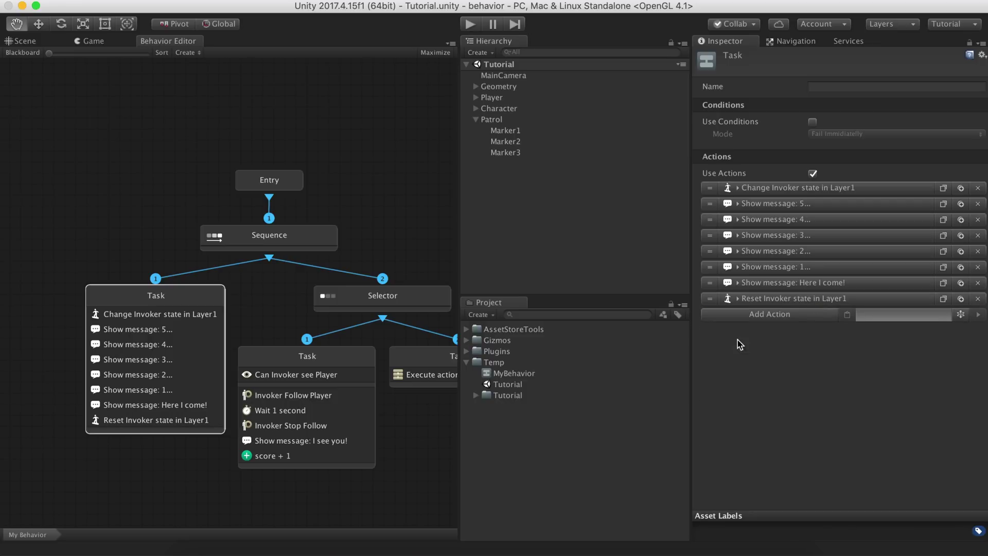
Dock the Scene view above the behavior graph and play the countdown test
left_click_drag(168, 40, 249, 247)
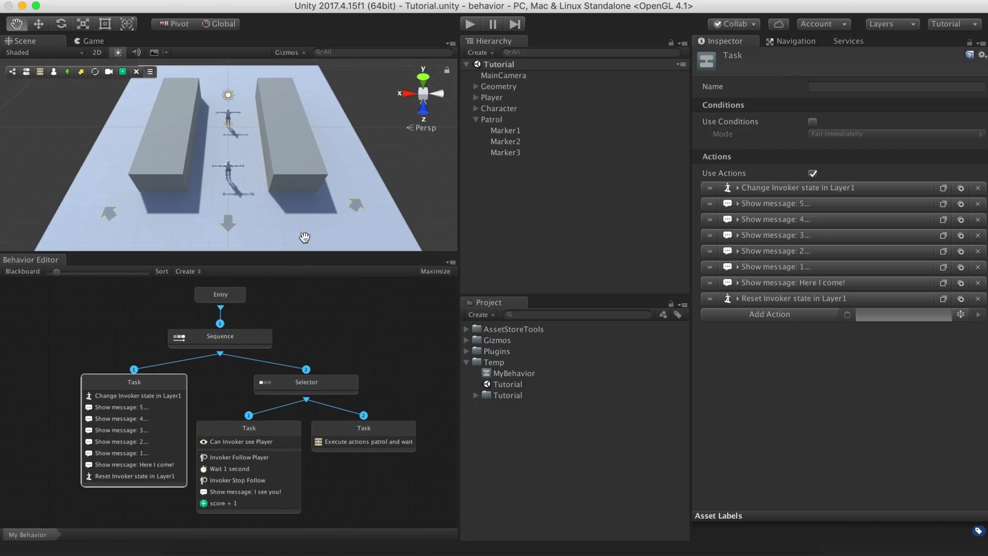
left_click(470, 25)
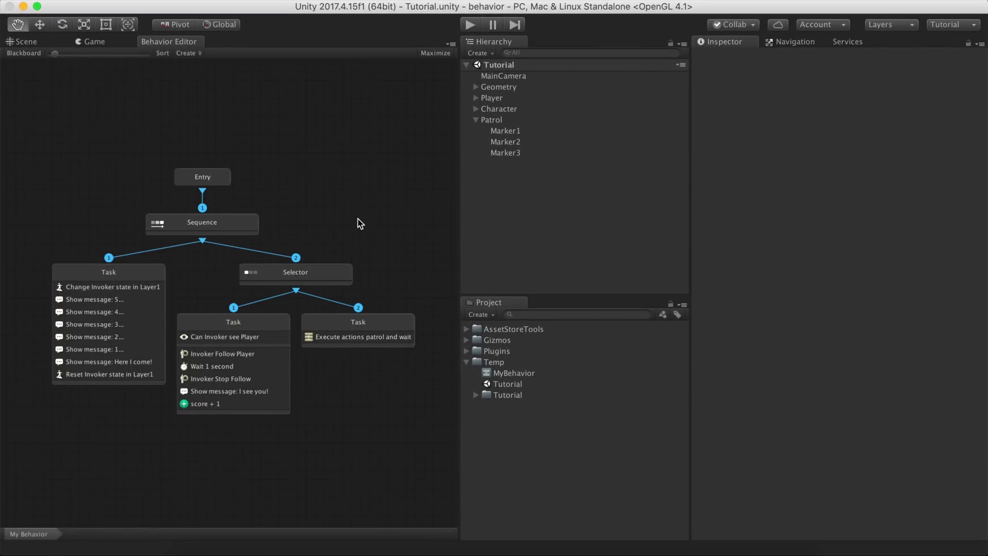
Create a new Parallel composite node and place it beside the Selector
left_click(199, 57)
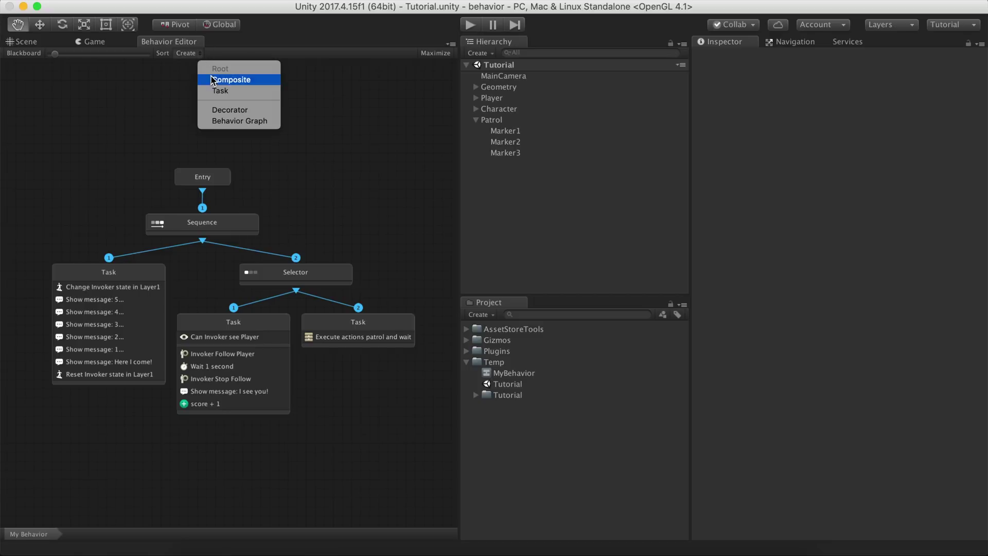
left_click(215, 81)
left_click(854, 101)
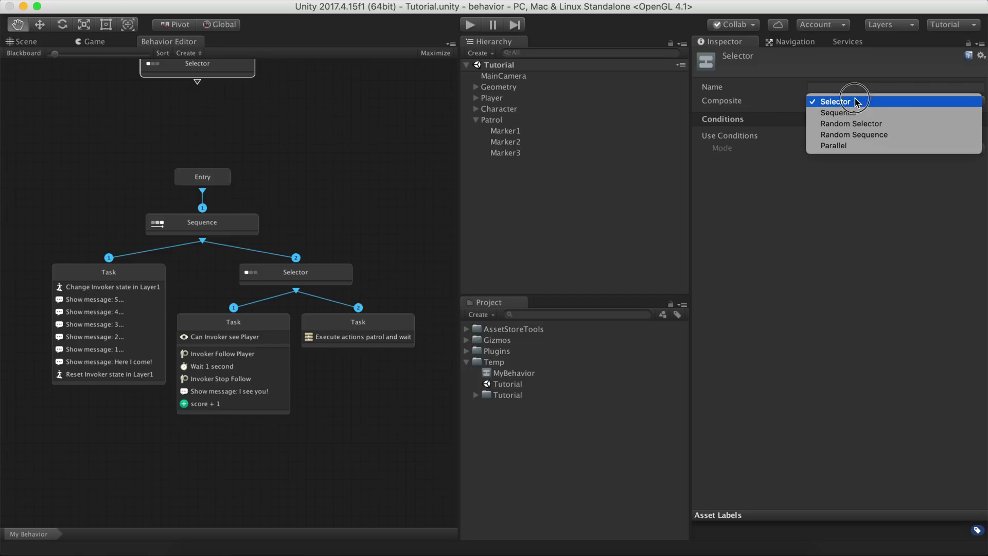
left_click(844, 146)
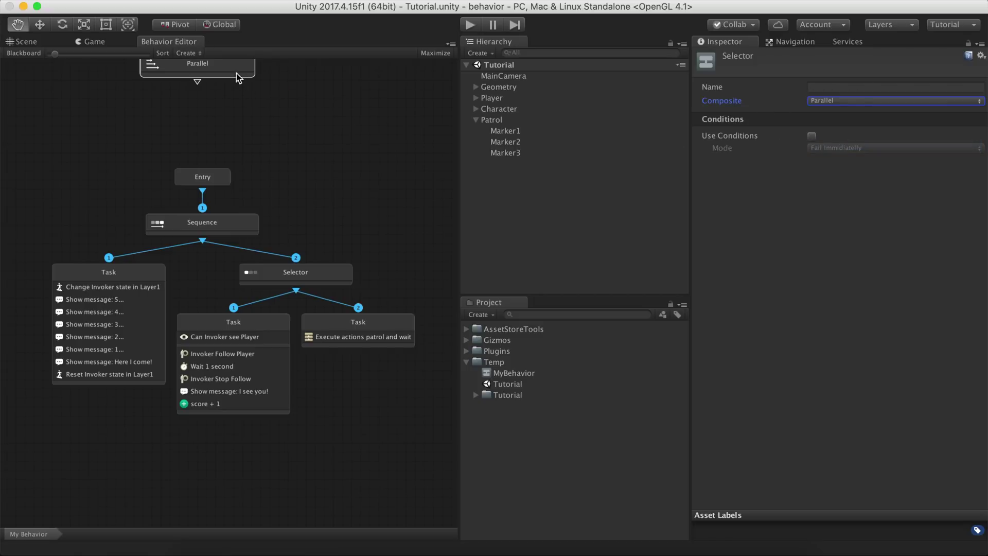
left_click_drag(240, 74, 458, 291)
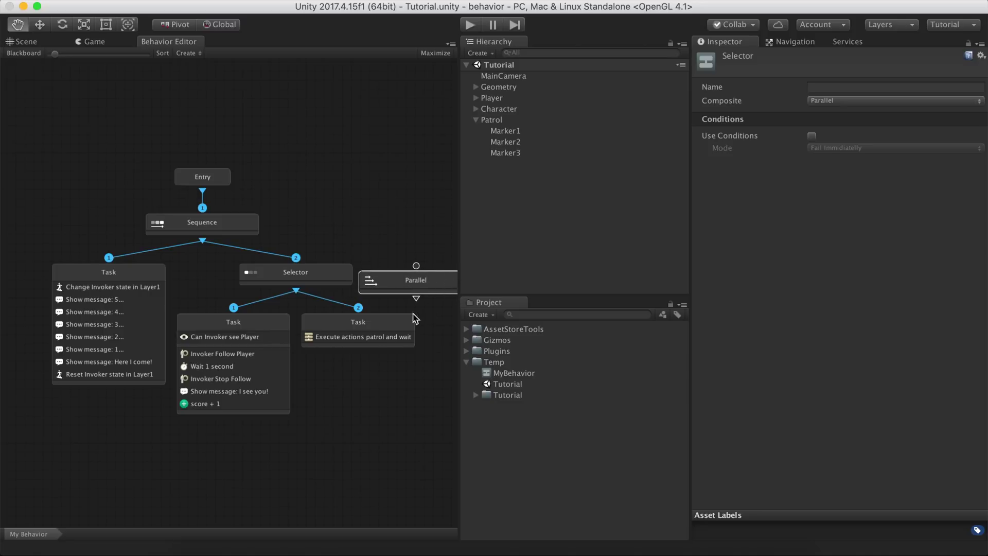
Rearrange the Tasks, Selector and Parallel nodes, link Sequence to Parallel, and auto-sort
middle_click_drag(400, 370, 322, 209)
left_click_drag(323, 209, 380, 282)
left_click_drag(206, 229, 252, 262)
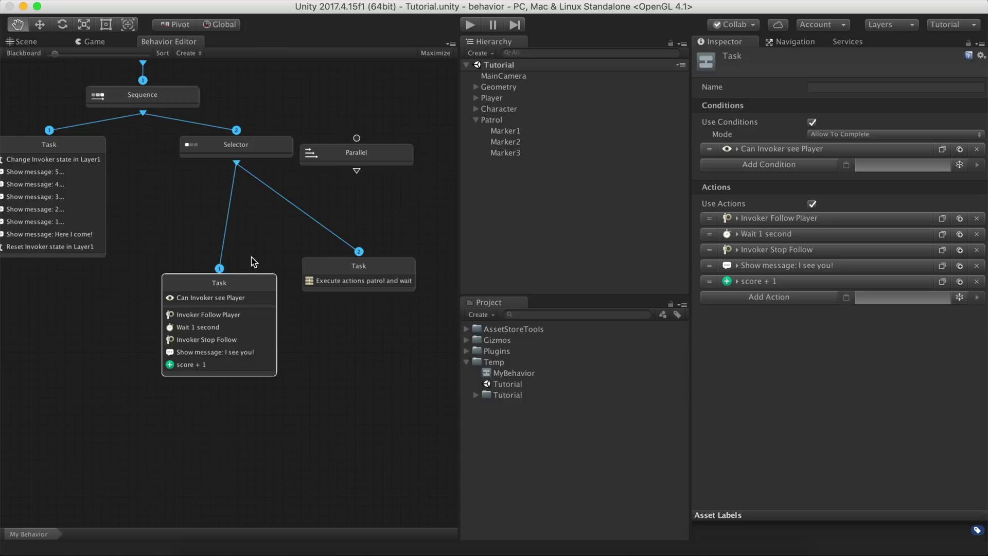
left_click_drag(258, 143, 278, 196)
left_click_drag(347, 159, 254, 140)
left_click_drag(145, 117, 256, 183)
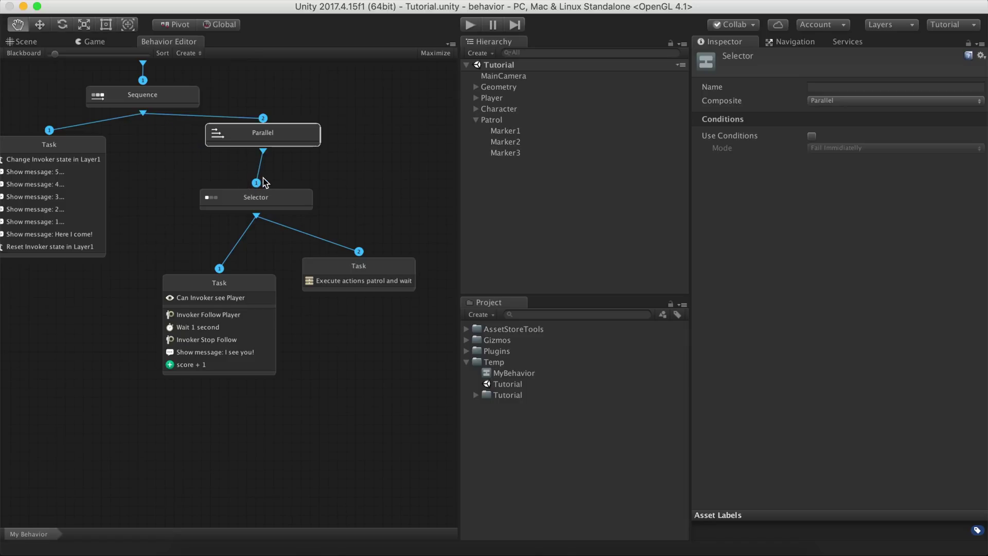
left_click(162, 55)
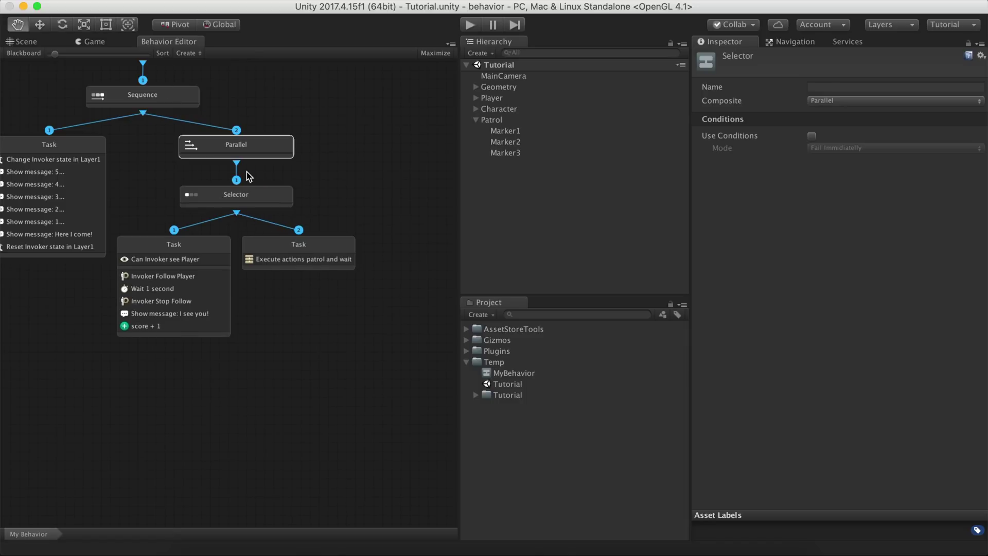
Branch an empty Behavior Graph node off the Parallel node beside the Selector
left_click_drag(246, 164, 343, 179)
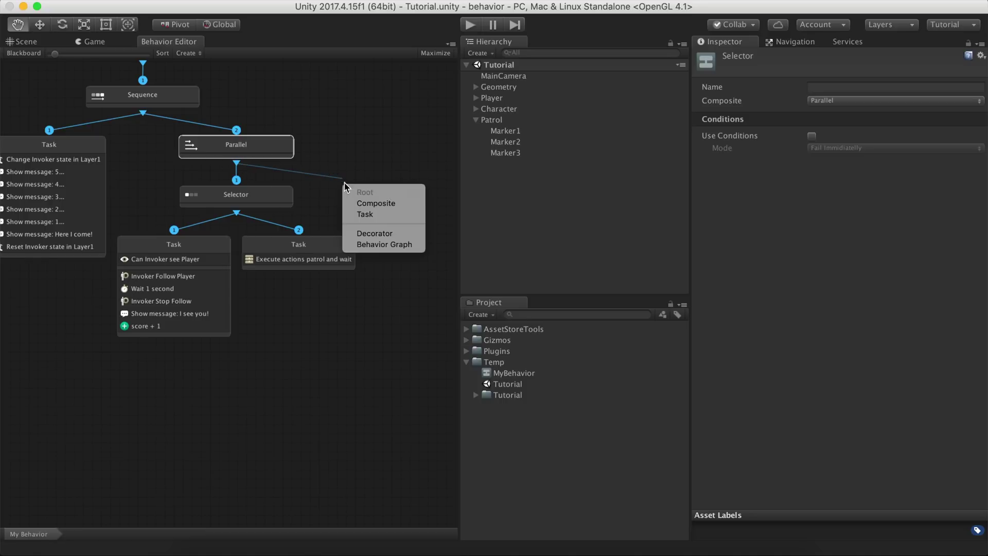
left_click(383, 245)
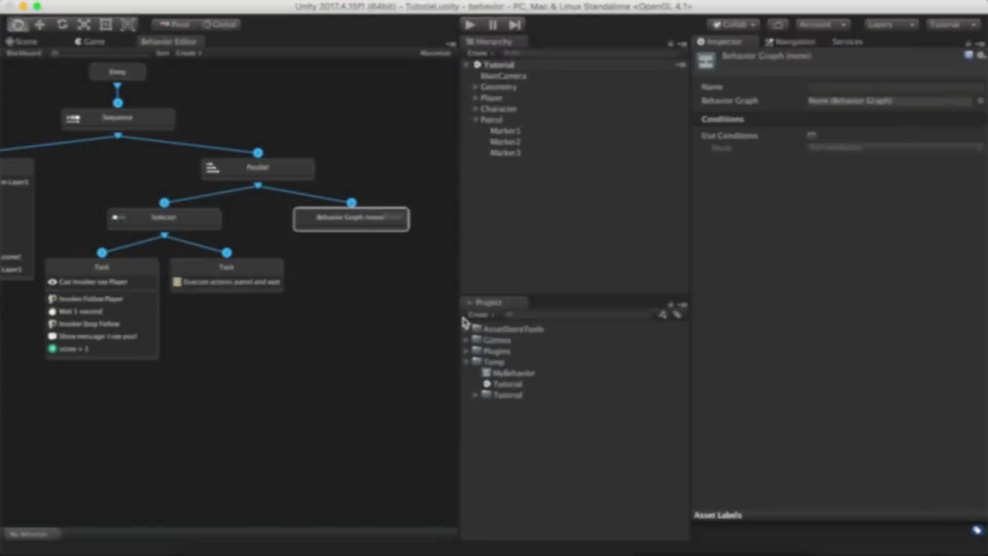
Create a Behavior Tree asset named Banter behavior in the Temp folder
right_click(507, 368)
mouse_move(564, 290)
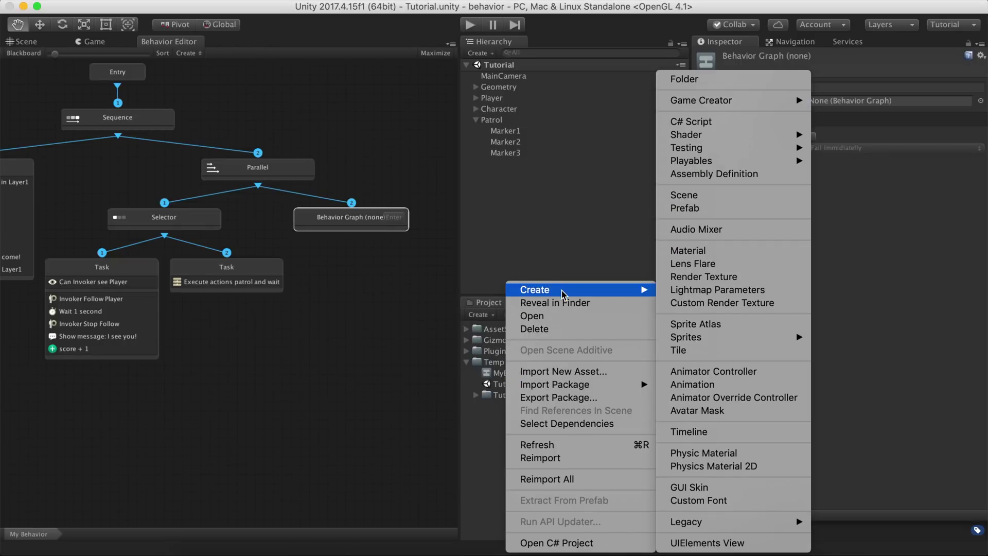
mouse_move(687, 103)
mouse_move(839, 105)
left_click(788, 102)
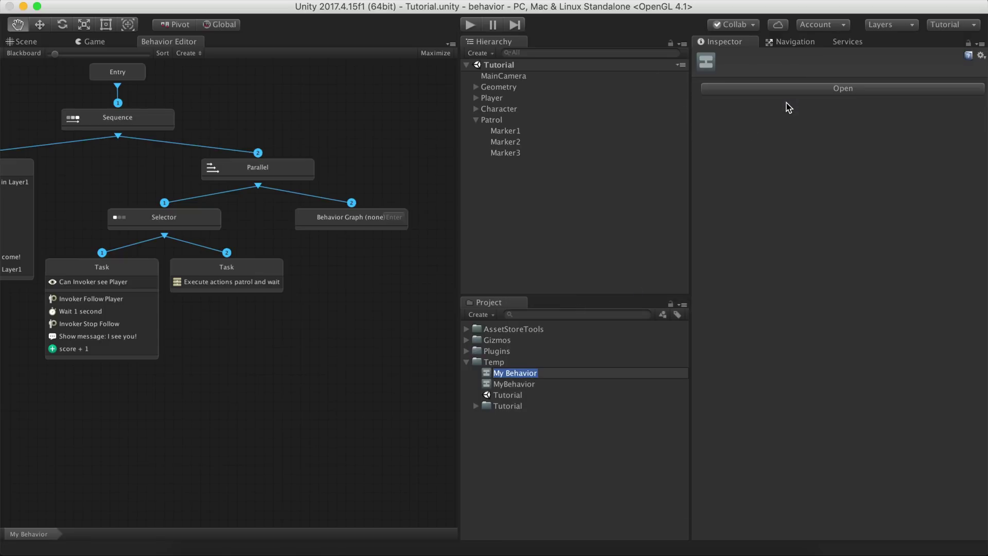
type("Banter")
key("Return")
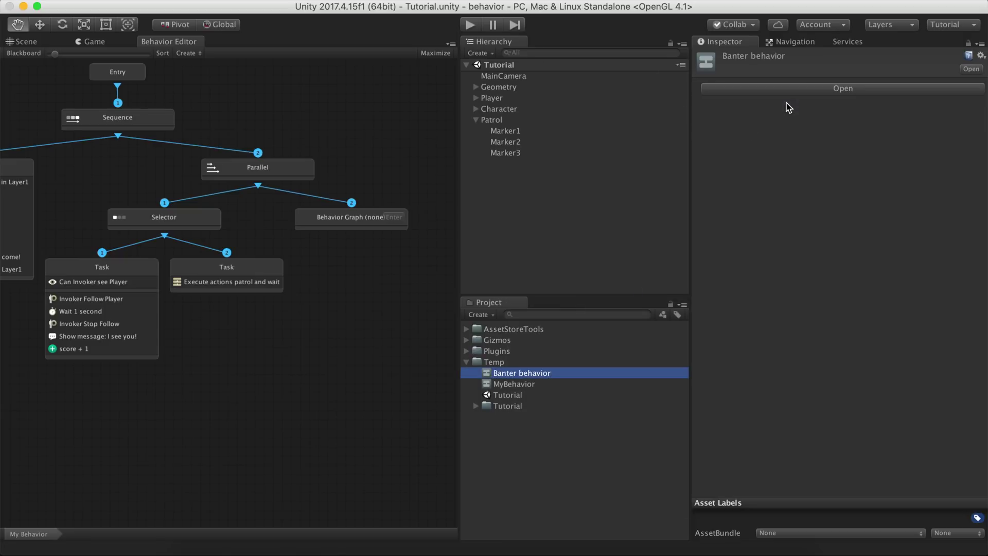
Assign Banter behavior to the Behavior Graph node and open its empty sub-graph
left_click(352, 230)
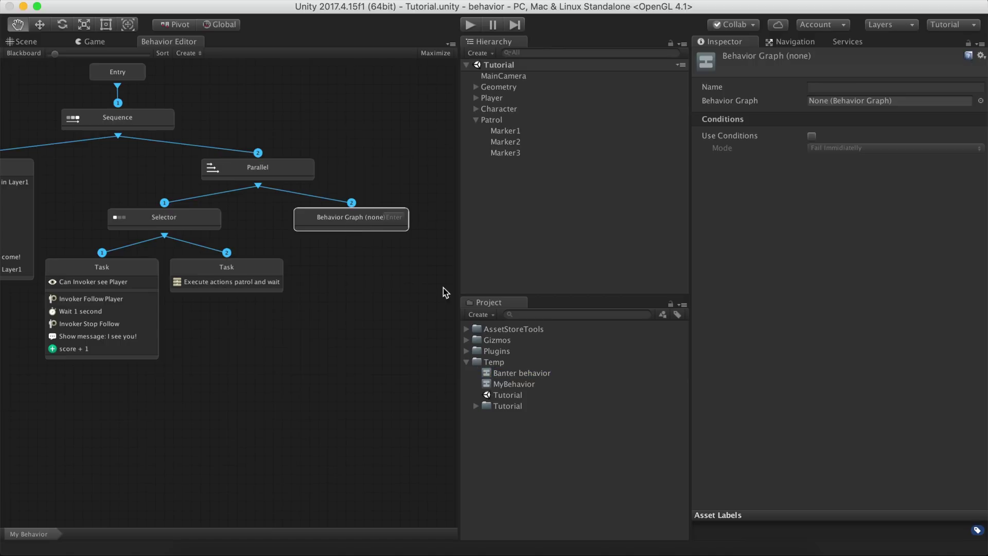
left_click_drag(523, 374, 839, 100)
left_click(394, 217)
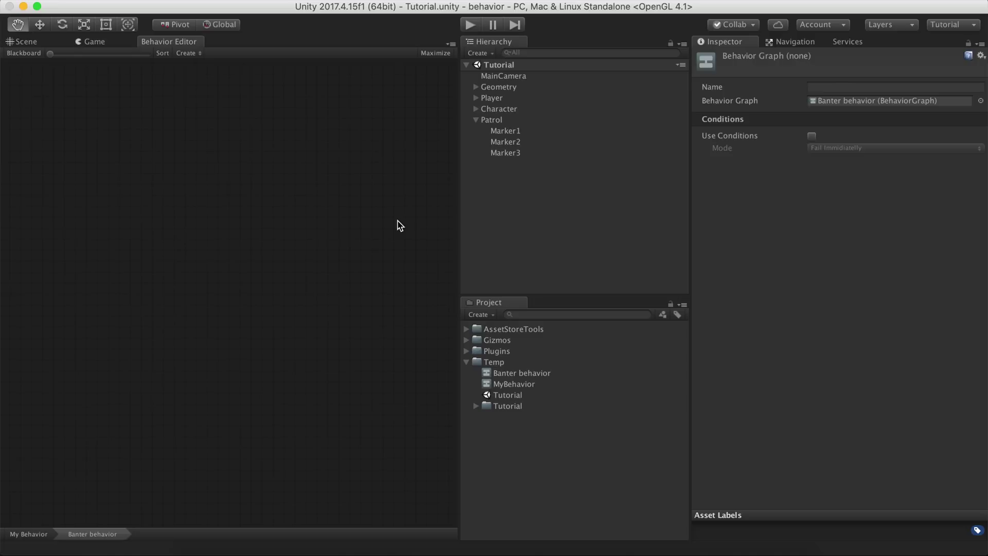
Create an Entry root node with a Random Selector composite beneath it
left_click(192, 54)
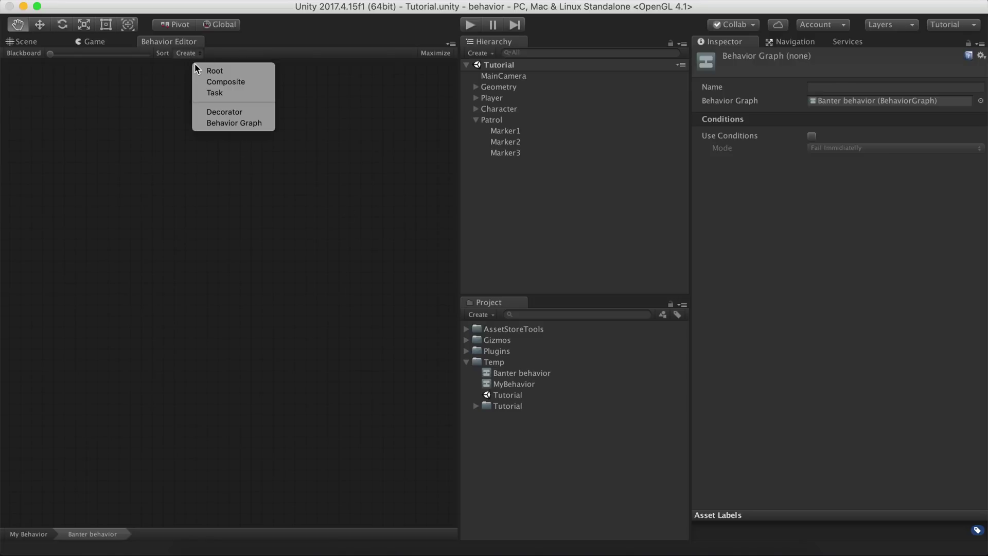
left_click(212, 71)
left_click_drag(212, 71, 243, 193)
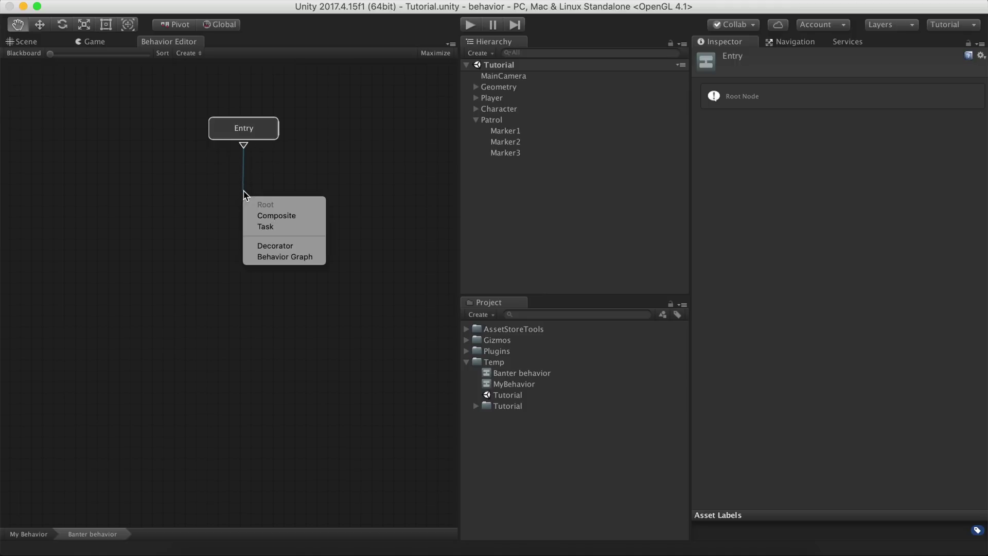
left_click(278, 216)
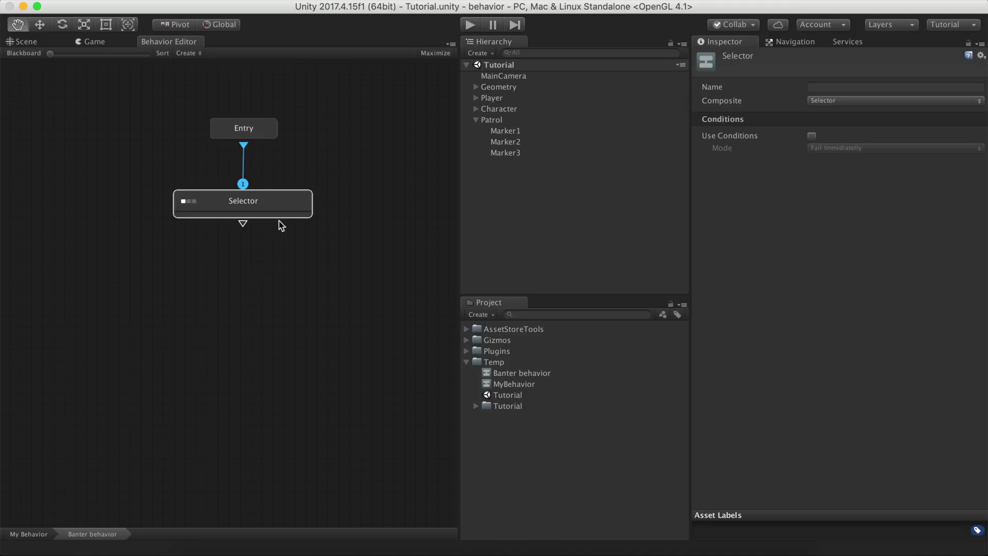
left_click(822, 102)
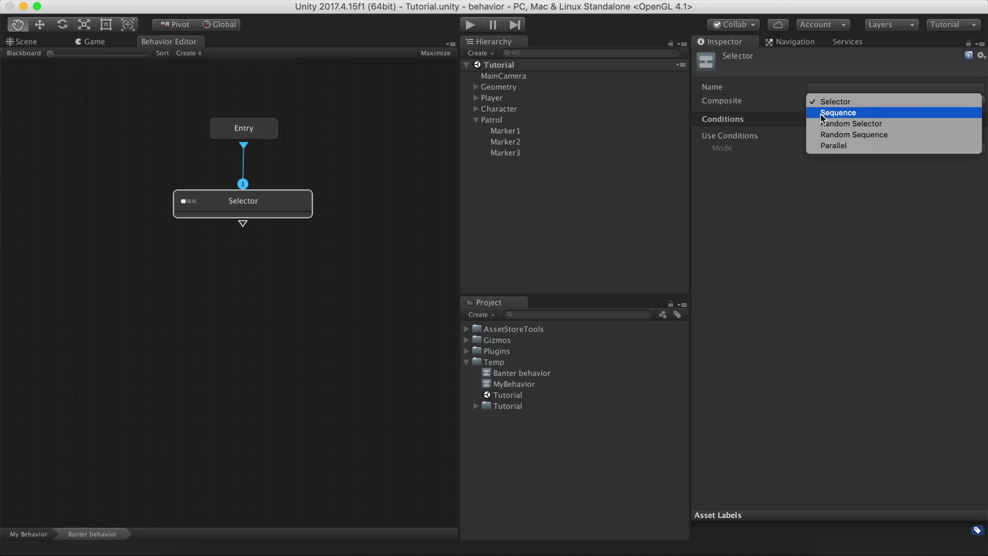
left_click(822, 124)
Add a Task under the Random Selector that shows the message 'I will find you!'
left_click_drag(243, 223, 169, 259)
left_click(190, 295)
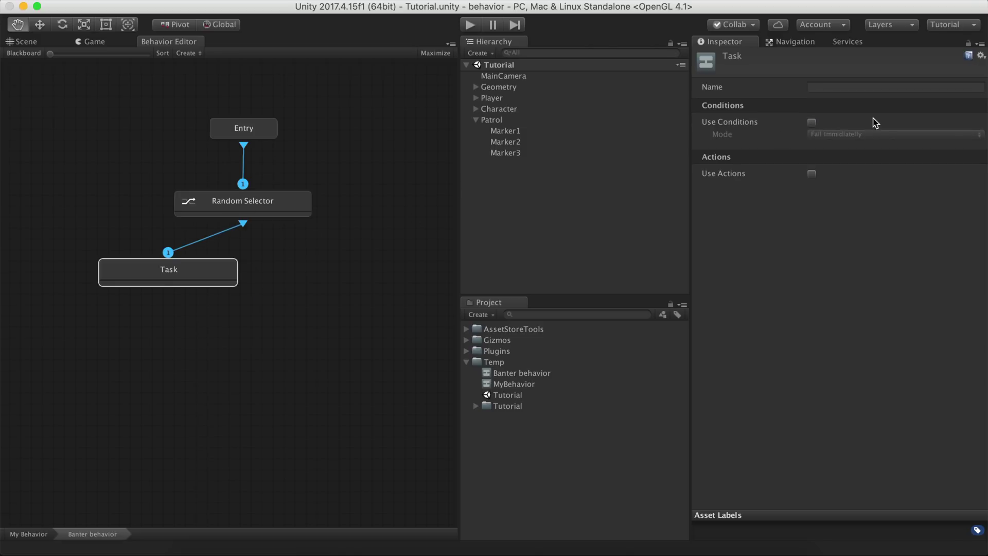
left_click(812, 174)
left_click(817, 188)
left_click(761, 264)
left_click(827, 199)
type("I will find you!")
Add a second Show Message task reading 'Where are you hiding?'
left_click(826, 190)
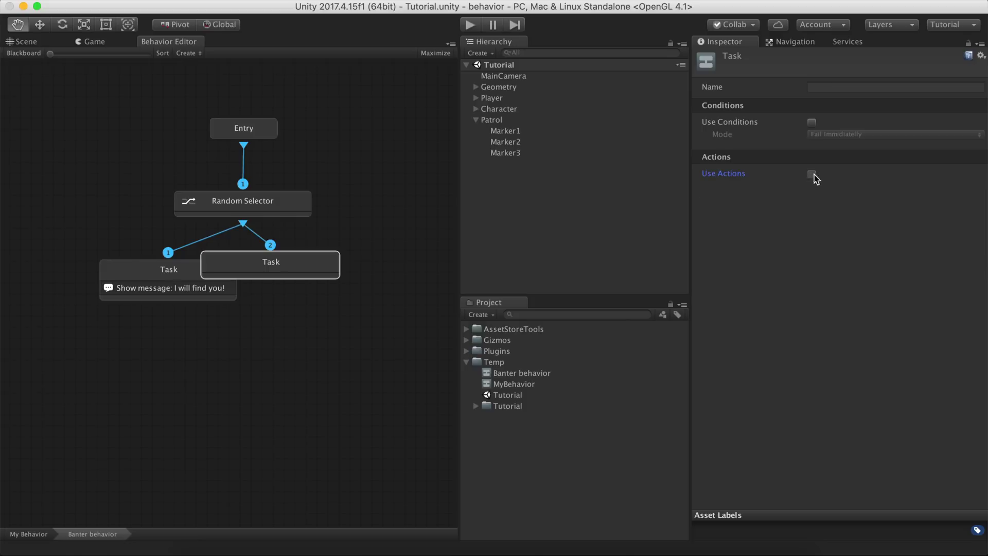
left_click(812, 173)
left_click(769, 187)
left_click(762, 265)
type("Where are you hiding?")
Add a third Show Message task reading 'You can't run from me!' and sort the graph
left_click_drag(243, 223, 370, 242)
left_click(391, 278)
left_click(811, 173)
left_click(818, 187)
left_click(761, 264)
left_click(819, 202)
type("You can't run from m")
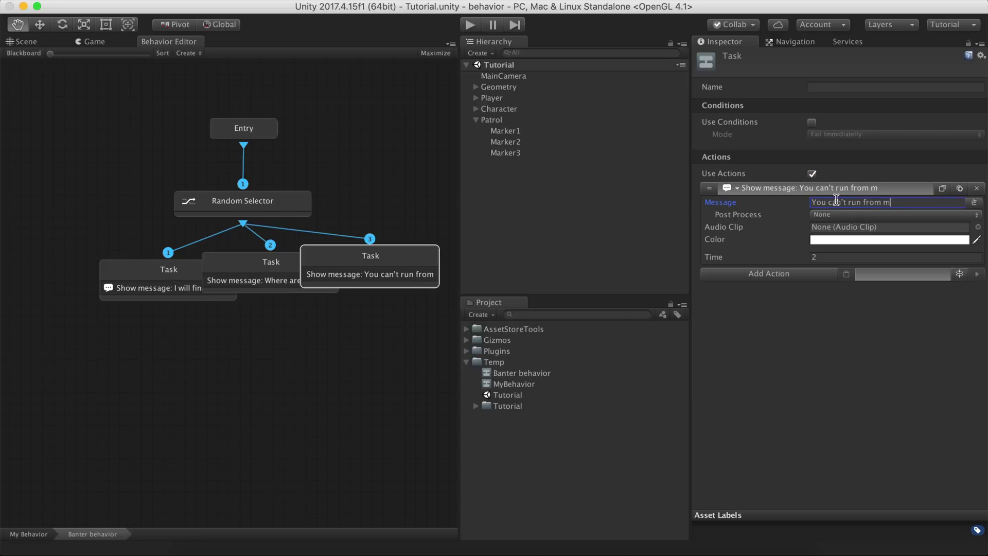
type("e!")
left_click(838, 190)
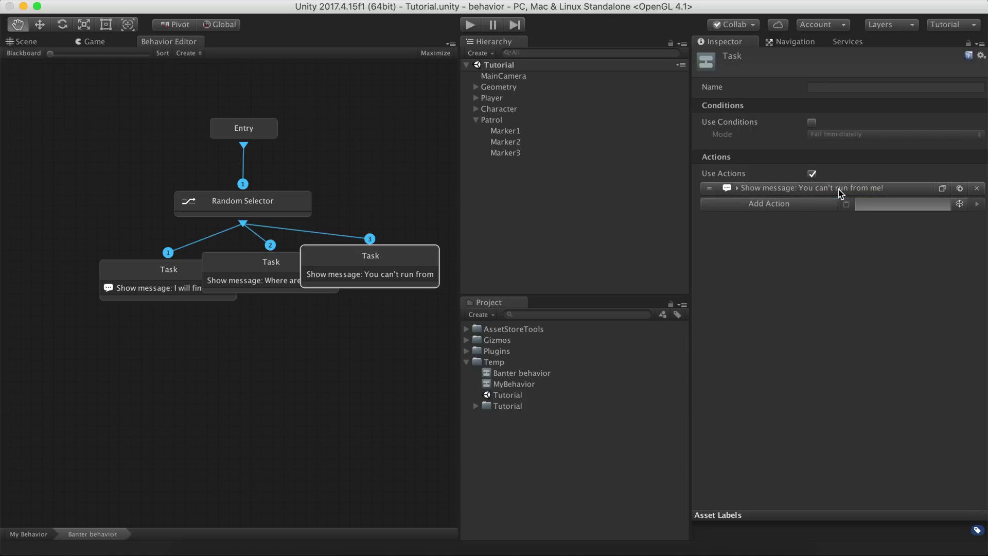
left_click(164, 53)
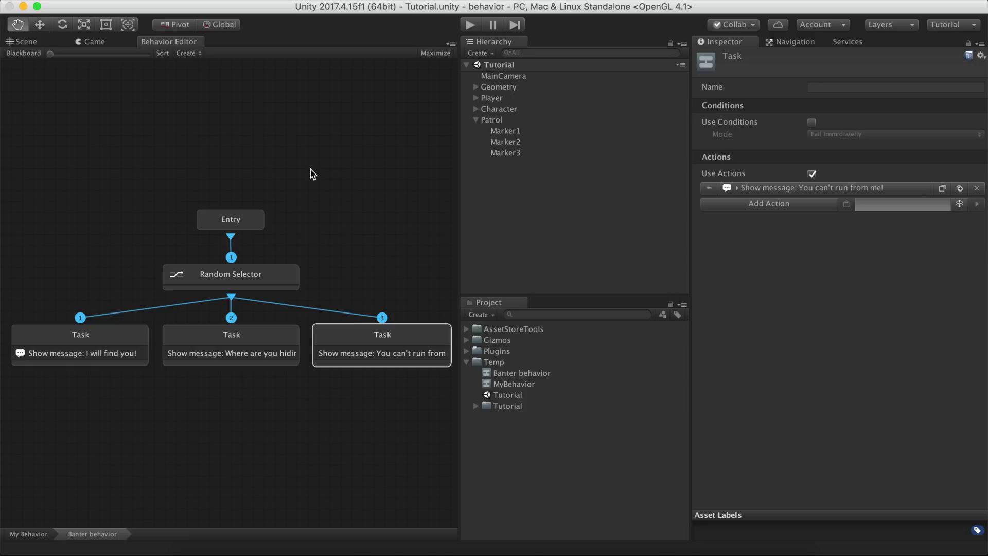
Insert a Sequence composite under Entry and link it to the Random Selector
left_click_drag(246, 221, 247, 126)
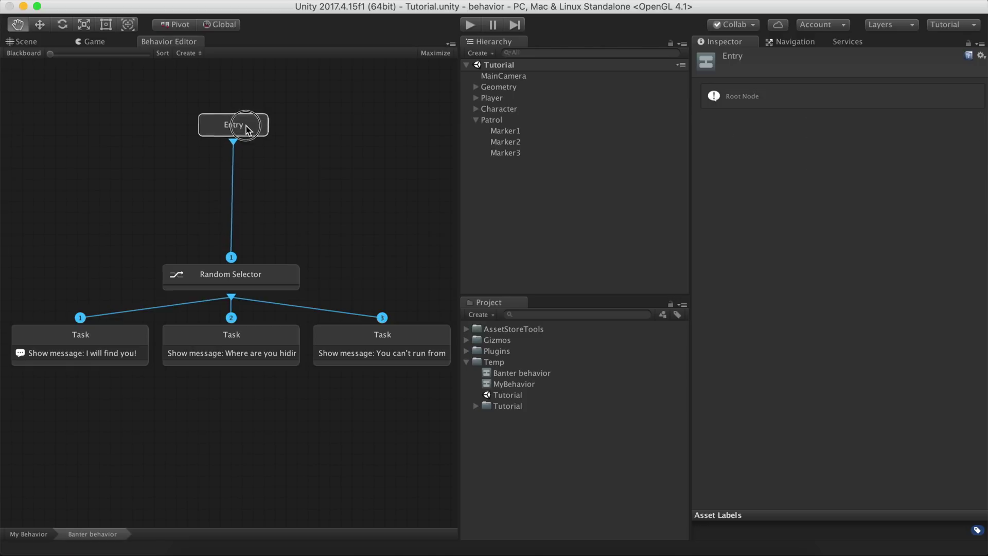
left_click_drag(220, 160, 207, 173)
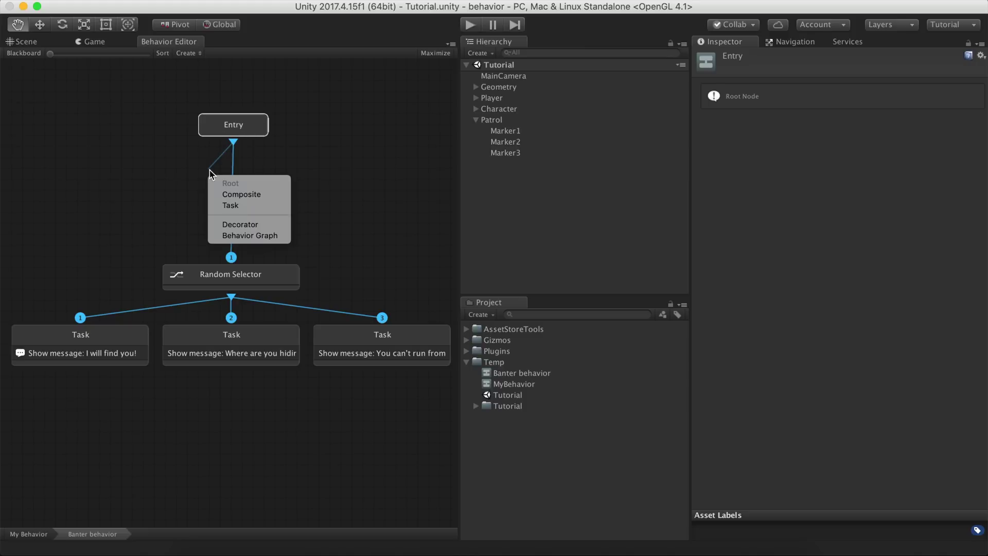
left_click(228, 192)
left_click(847, 100)
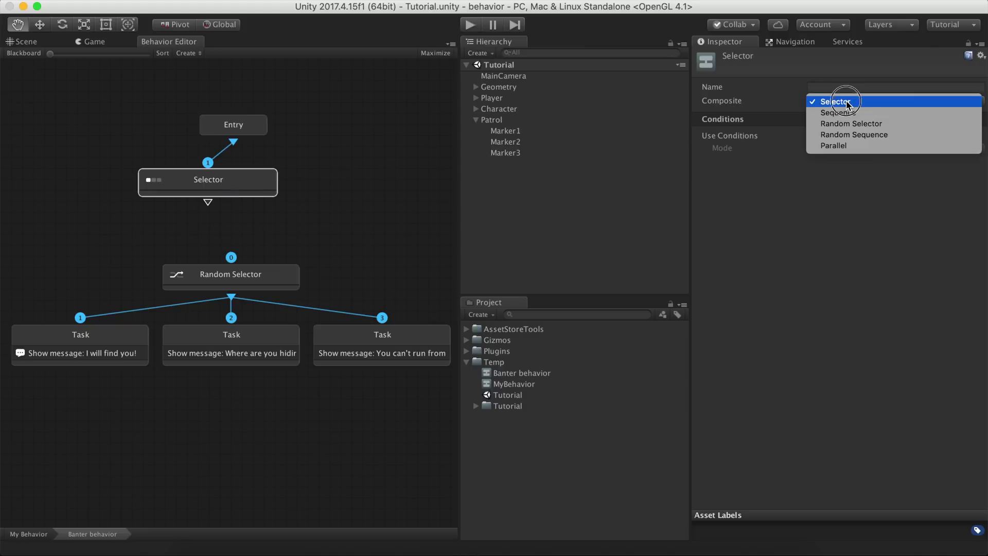
left_click(839, 112)
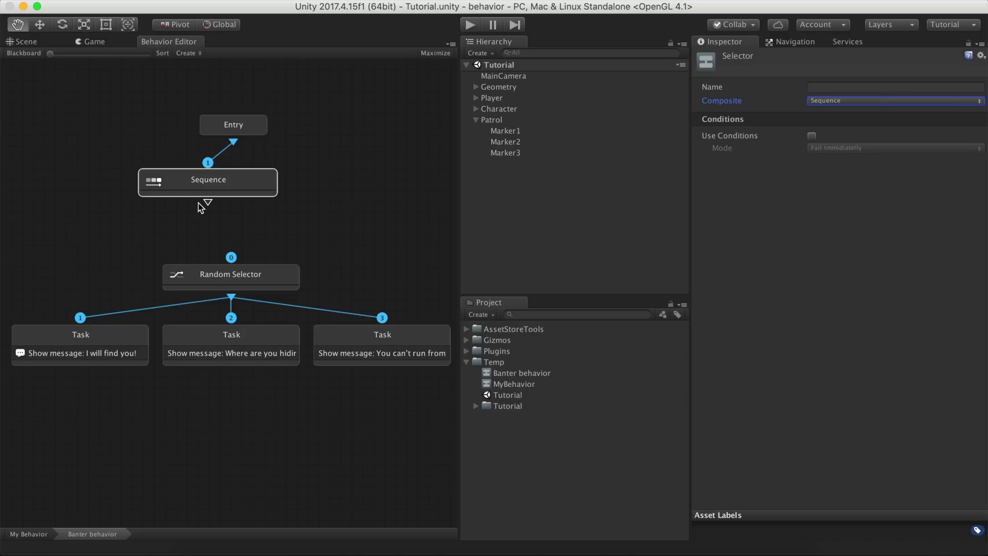
left_click_drag(207, 203, 231, 256)
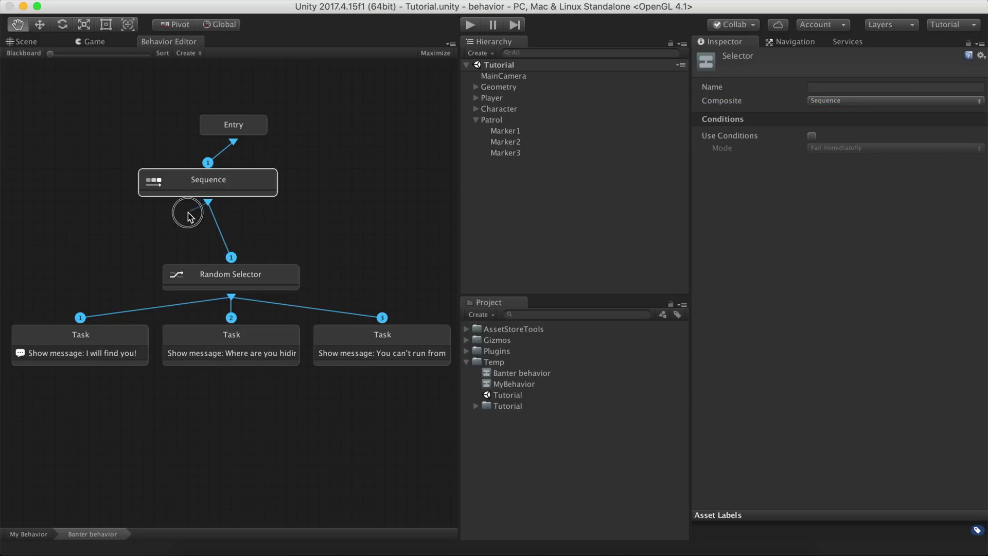
Give the Sequence a first Task with a 2-second Wait action, then tidy the layout
left_click_drag(190, 216, 133, 225)
left_click(149, 263)
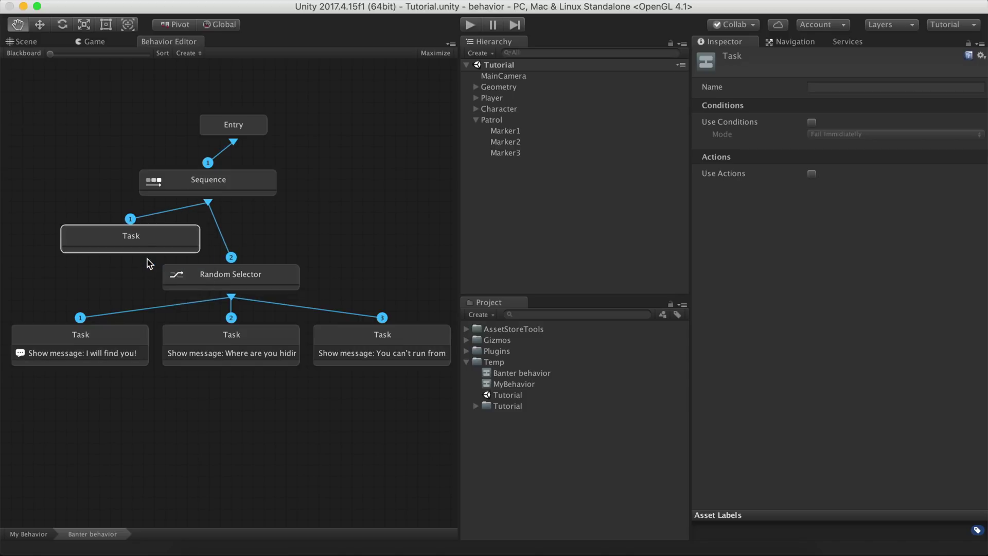
left_click(811, 174)
left_click(819, 190)
type("wait")
key("Down")
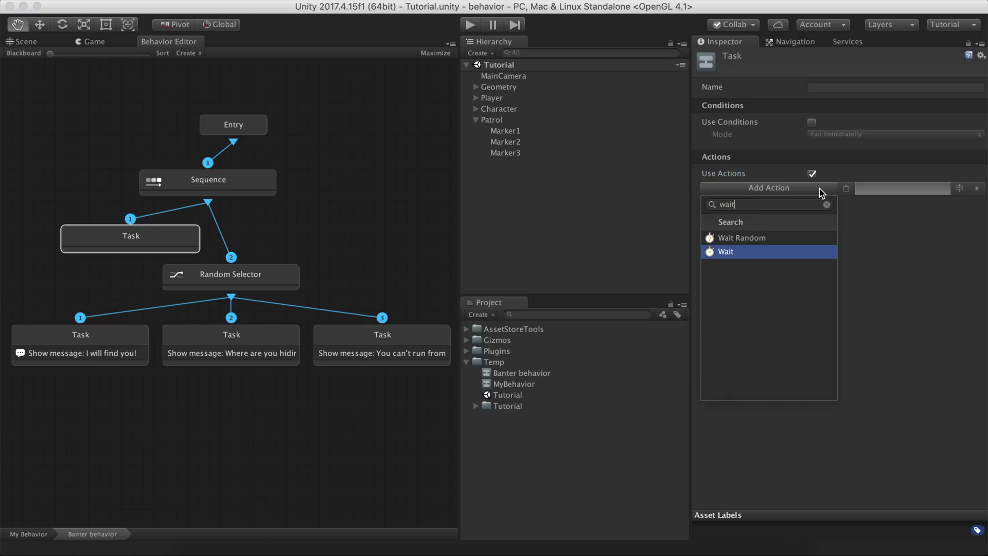
key("Return")
left_click(831, 201)
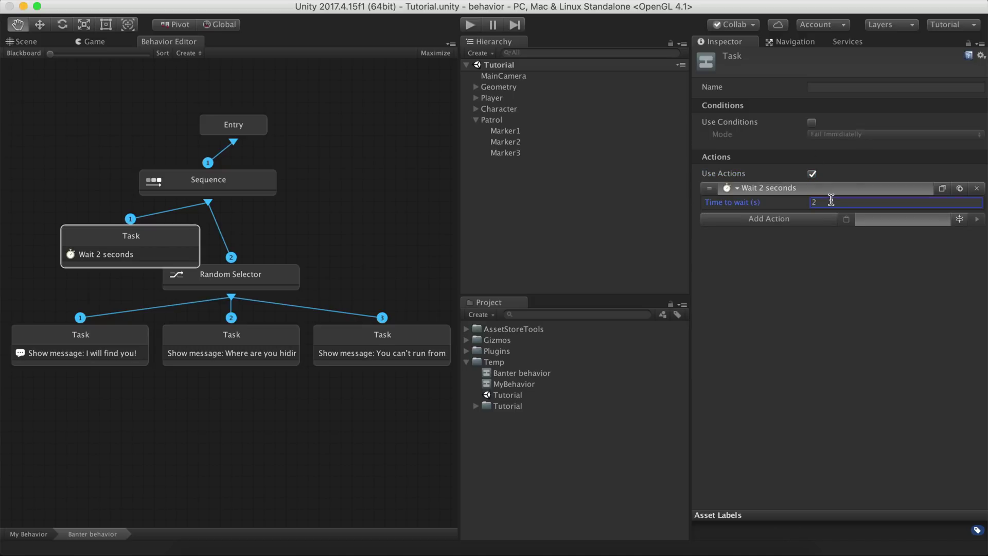
left_click(831, 191)
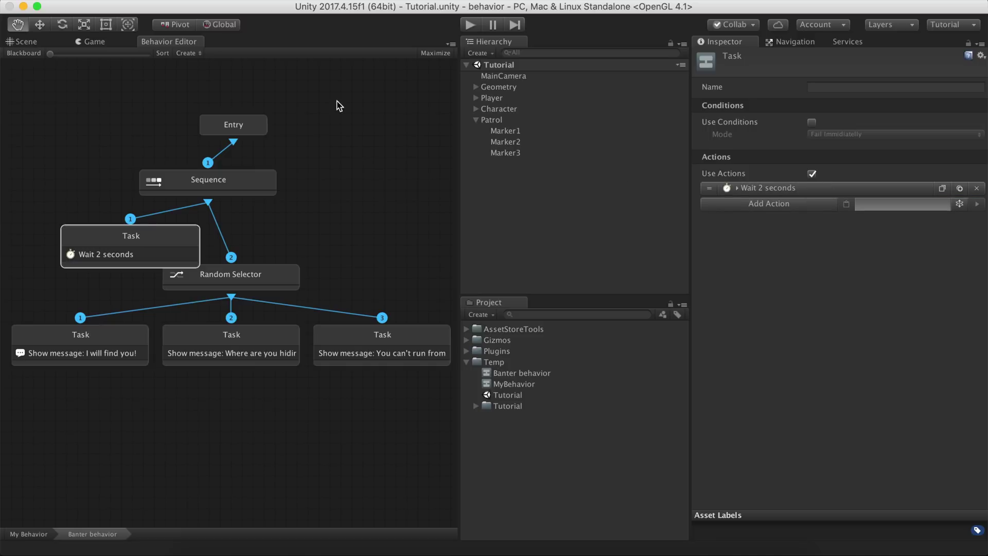
left_click(162, 53)
scroll(254, 211, "down", 3)
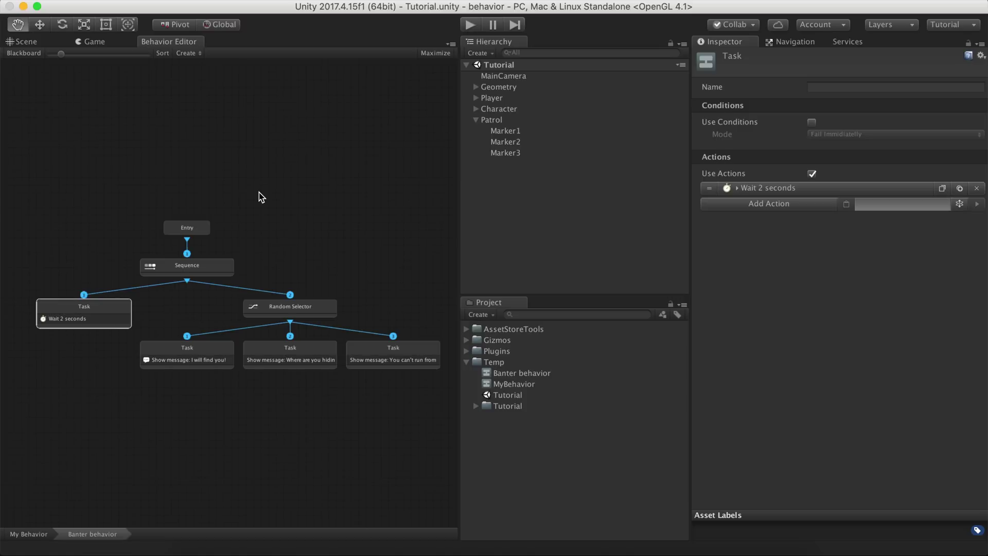
Insert a Repeater decorator under Entry and connect it to the Sequence
left_click_drag(190, 230, 196, 206)
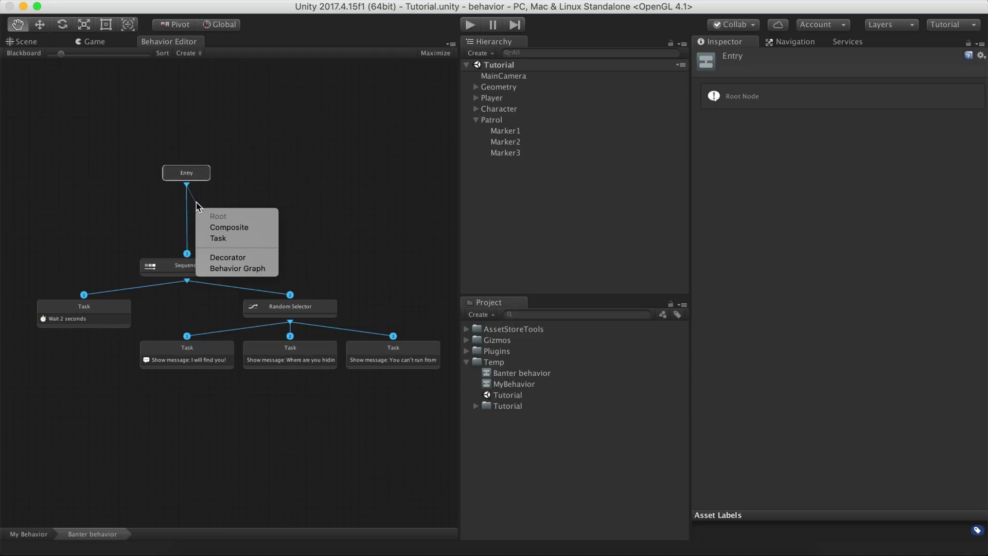
left_click(228, 257)
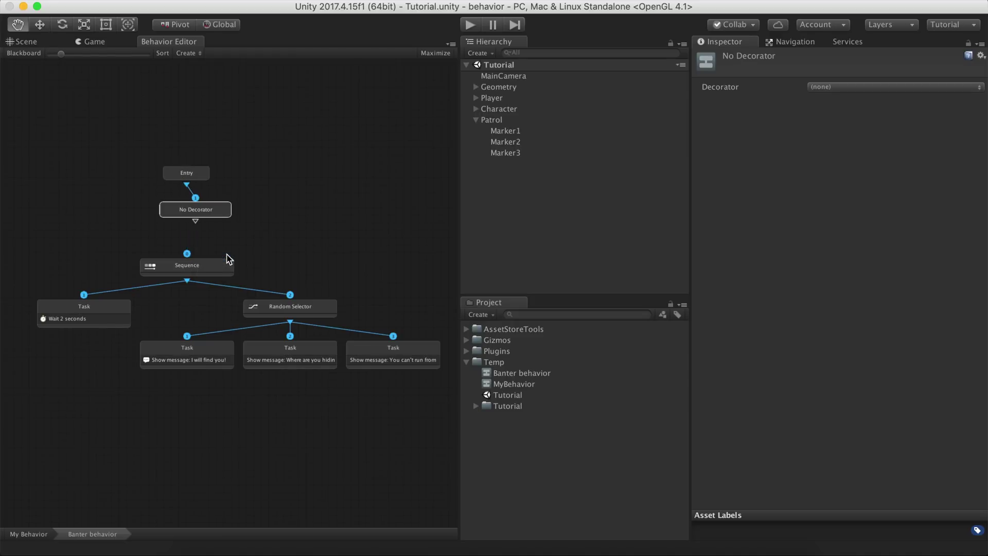
left_click(820, 88)
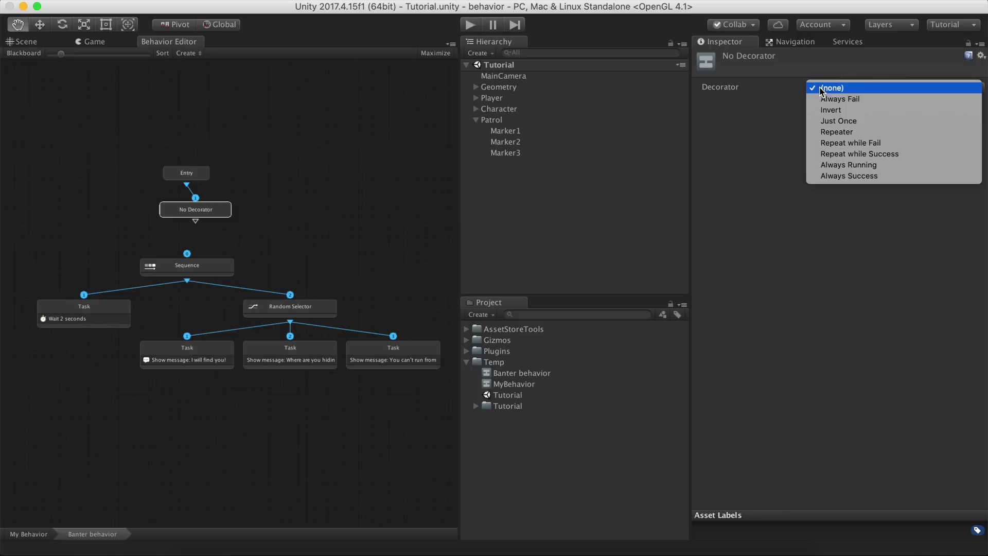
left_click(823, 133)
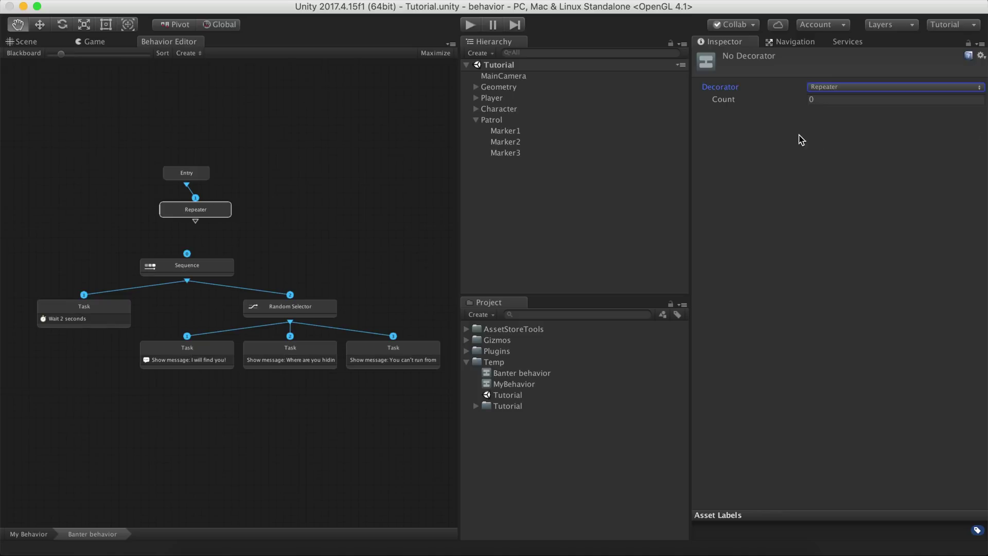
left_click_drag(195, 222, 187, 253)
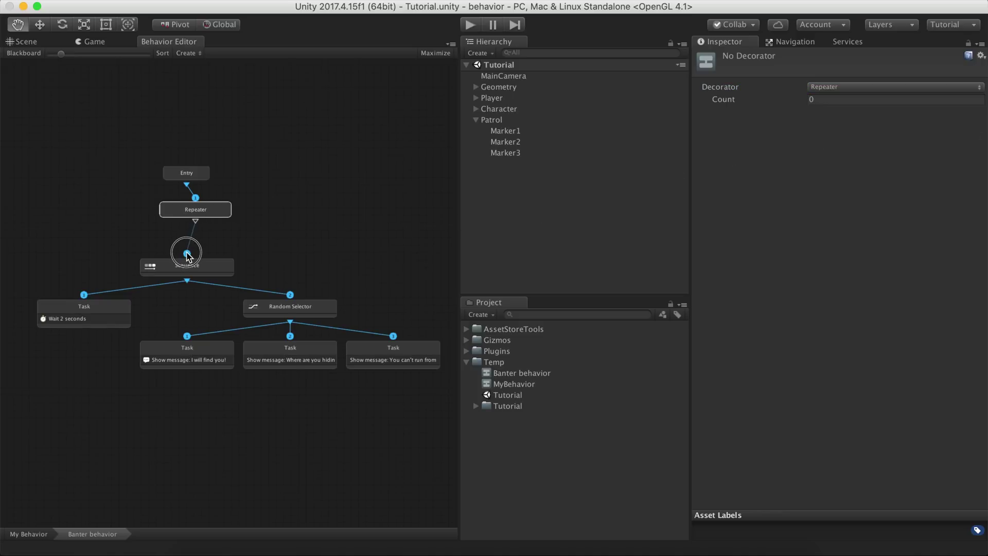
Dock the Behavior Editor below the Scene view and enter Play mode
left_click_drag(168, 41, 261, 368)
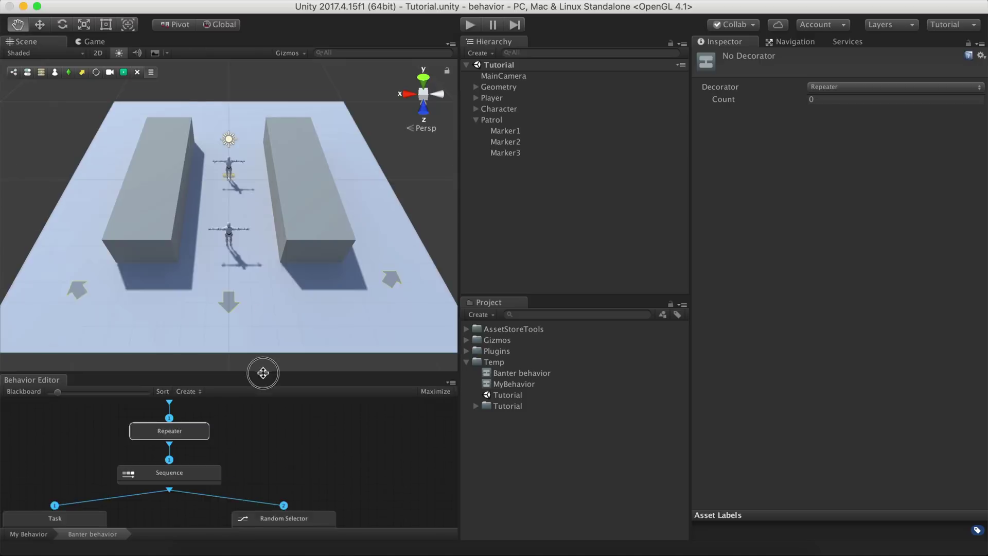
left_click(470, 25)
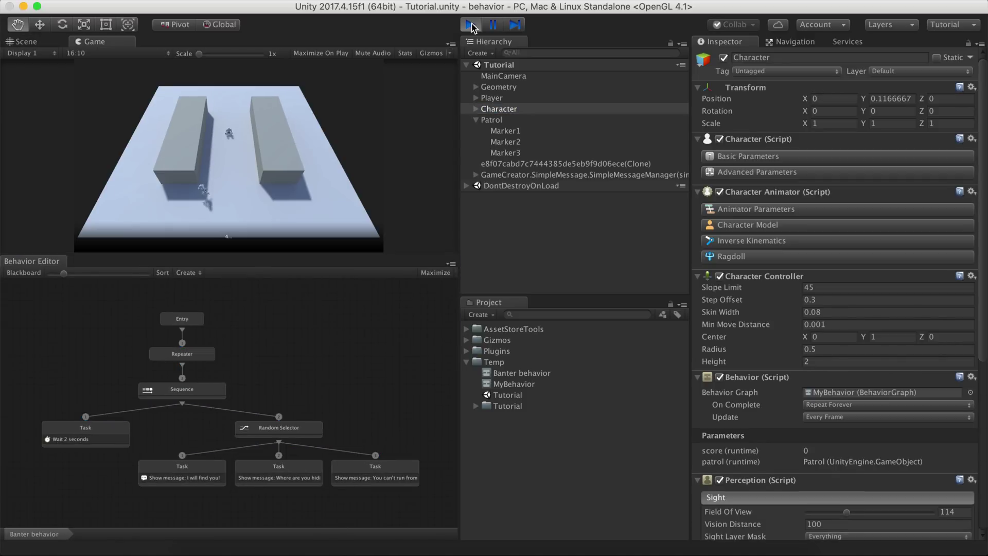